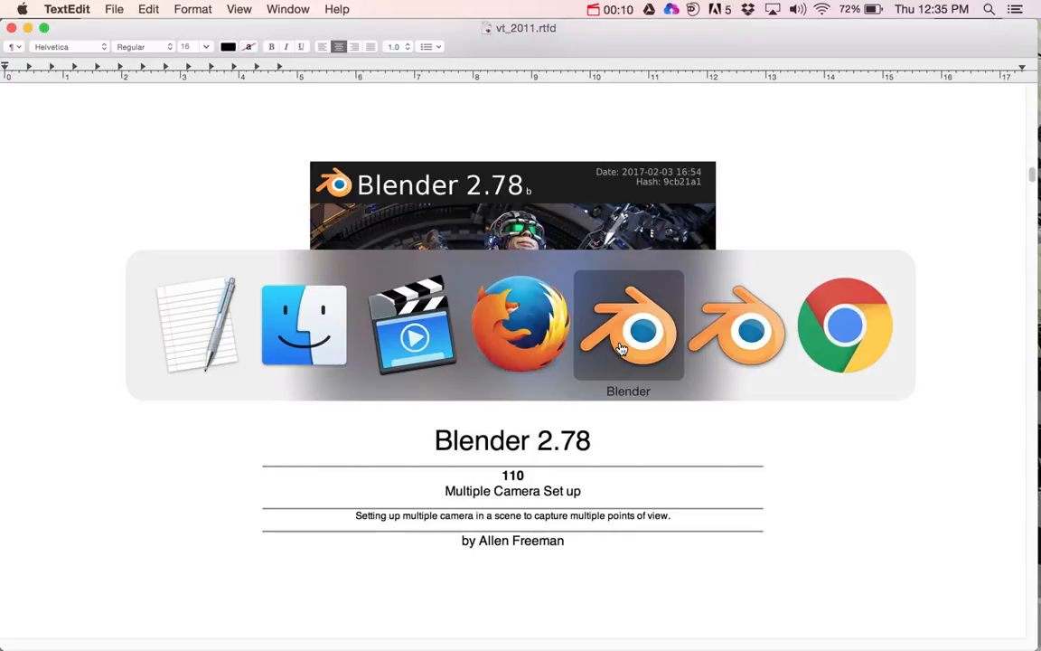
# Look over the Animate Race Course slide in Firefox, switch to Blender and preview the vehicle's animation along the path
pyautogui.click(501, 312)
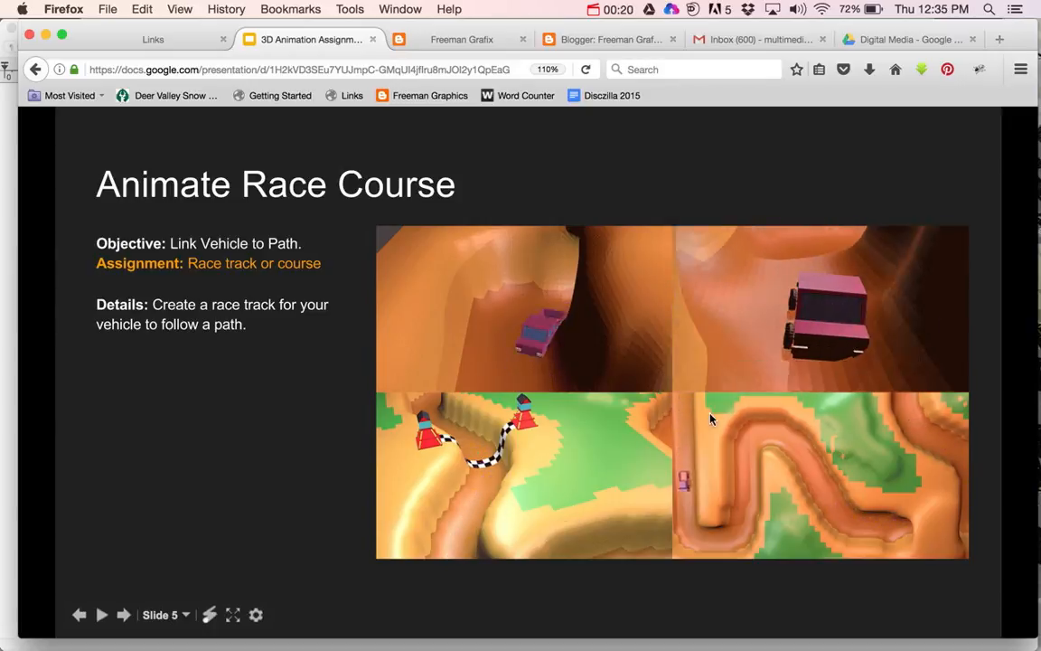
pyautogui.press('super+Tab')
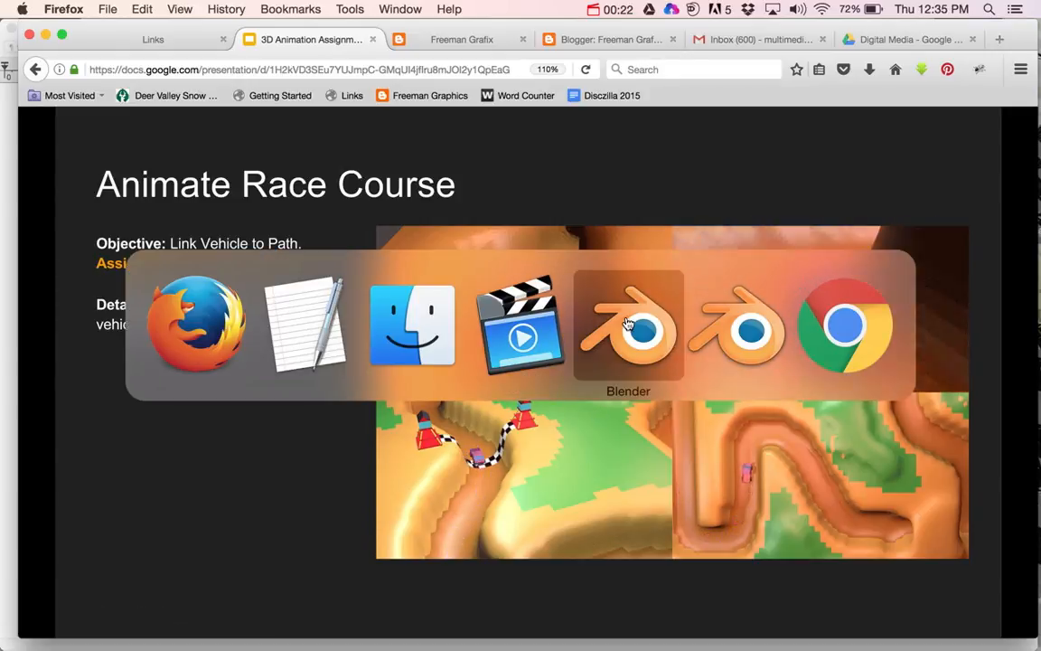
pyautogui.click(627, 324)
pyautogui.moveTo(355, 396); pyautogui.dragTo(301, 313, button='middle')
pyautogui.hotkey('alt', 'a')
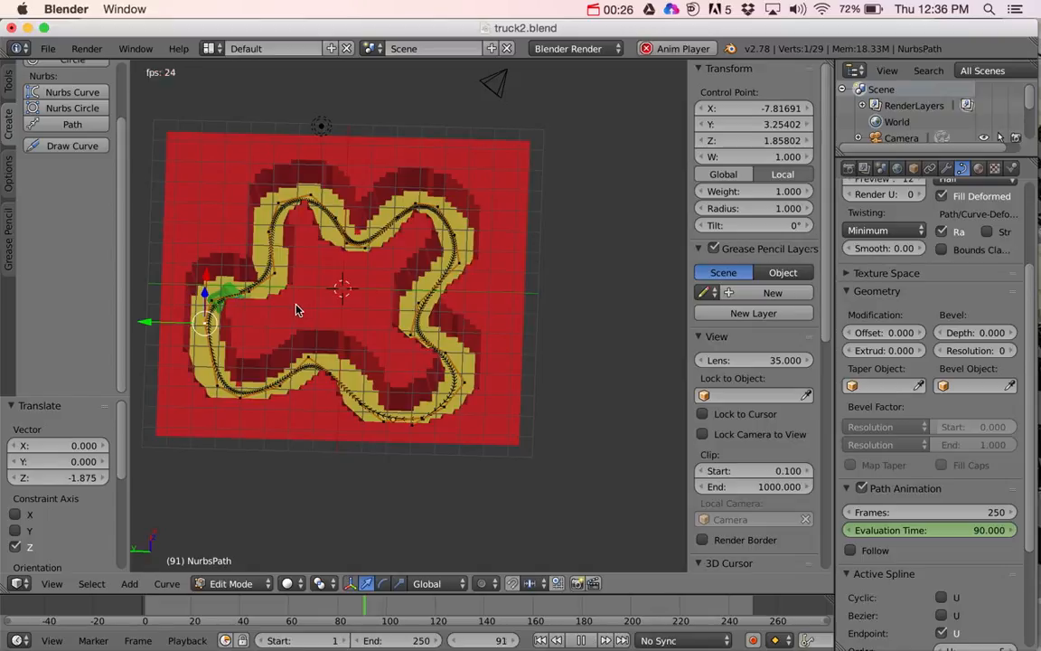
pyautogui.press('Escape')
# Leave Edit Mode on the path, select the existing camera and look through it
pyautogui.press('Tab')
pyautogui.rightClick(506, 103)
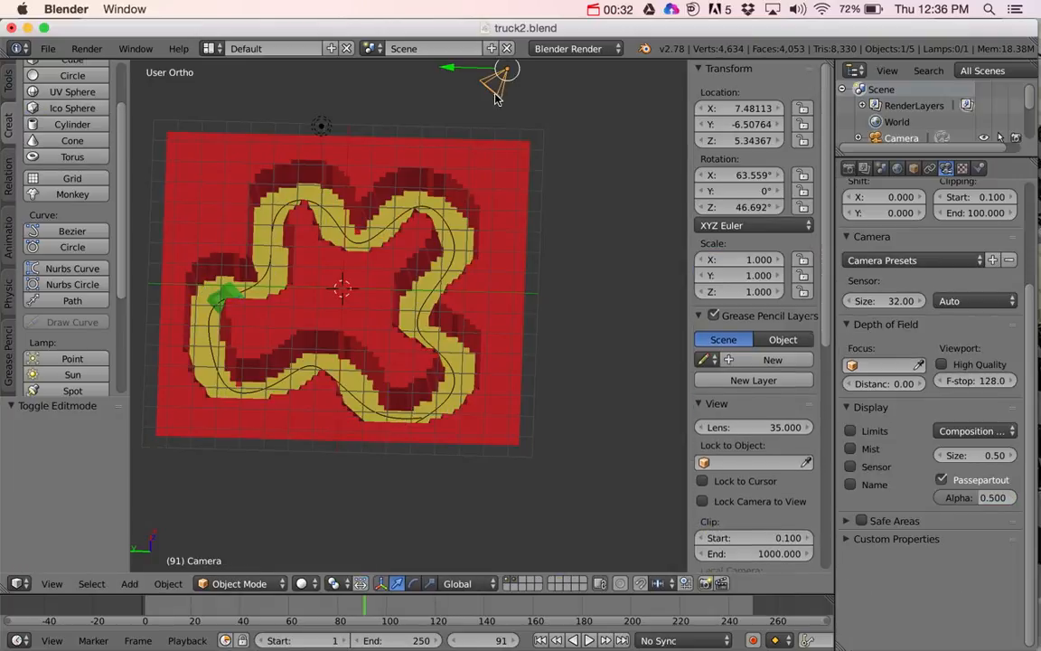
pyautogui.moveTo(506, 103); pyautogui.dragTo(550, 225, button='middle')
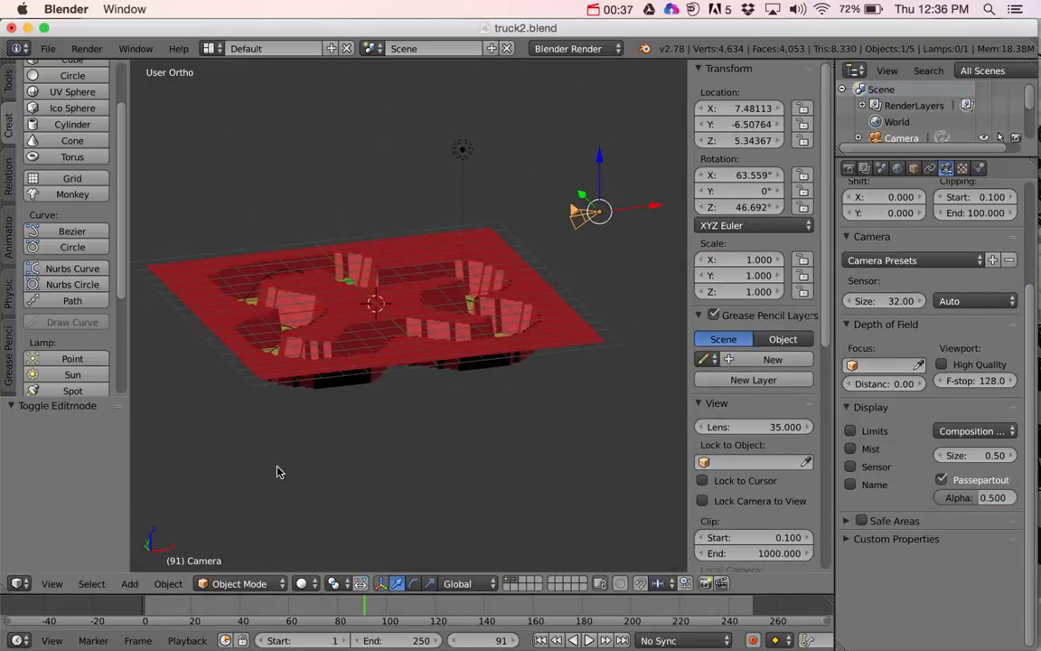
pyautogui.click(52, 584)
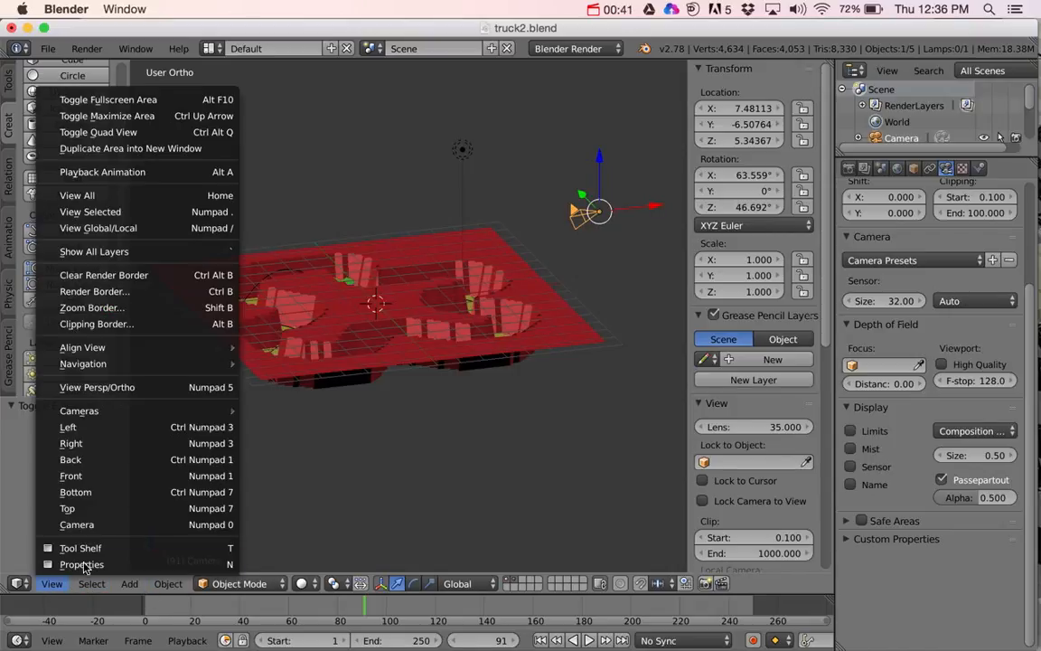
pyautogui.click(77, 524)
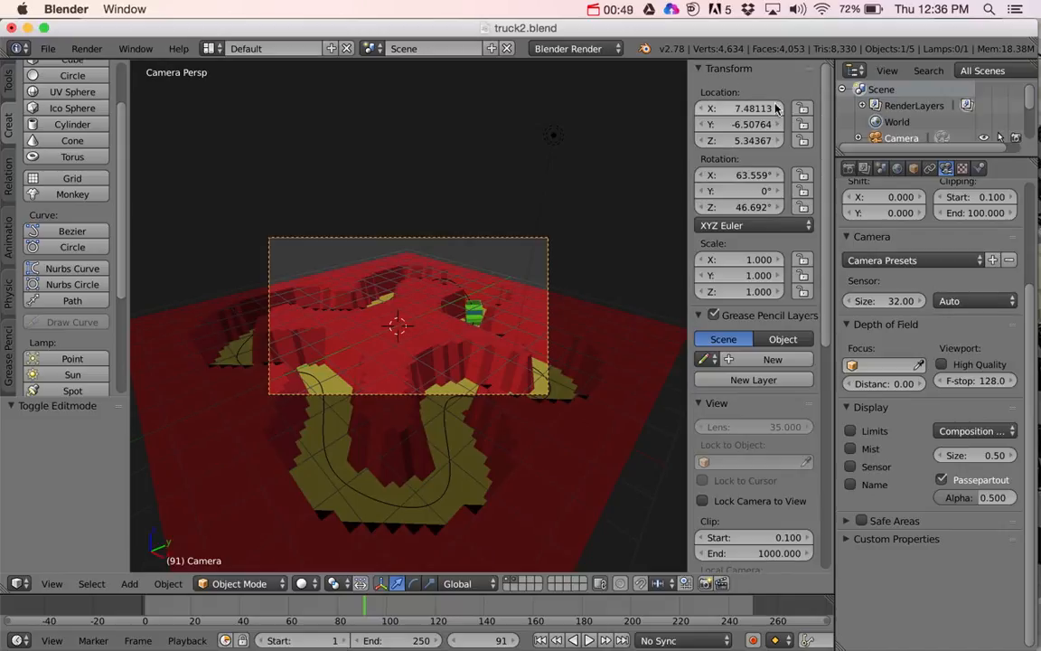
# Enable Lock Camera to View so that navigating the viewport moves the camera
pyautogui.press('n')
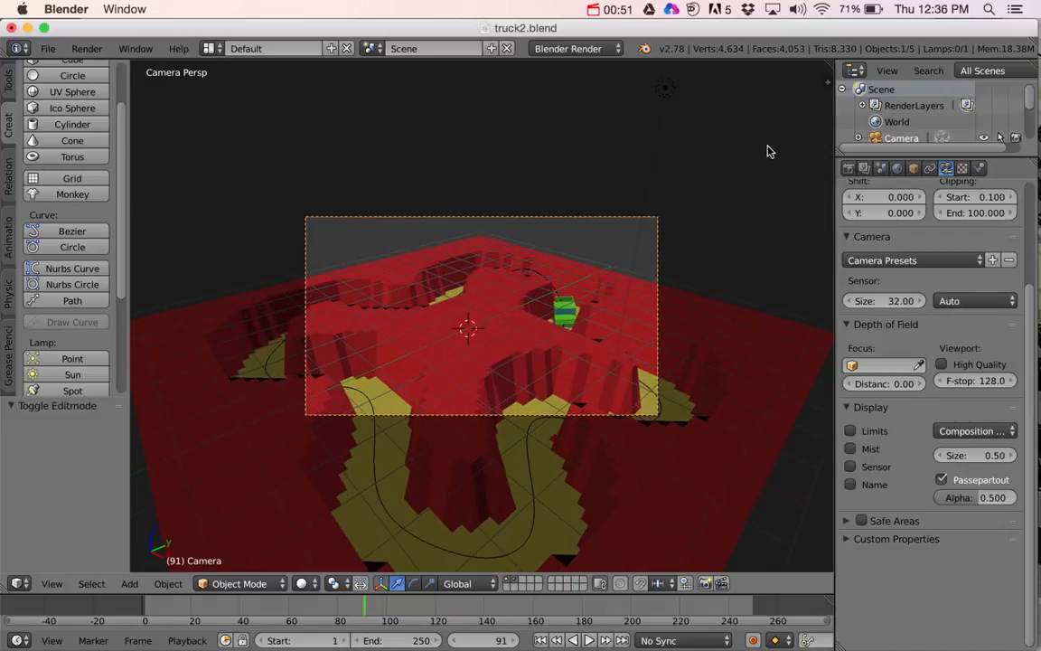
pyautogui.press('n')
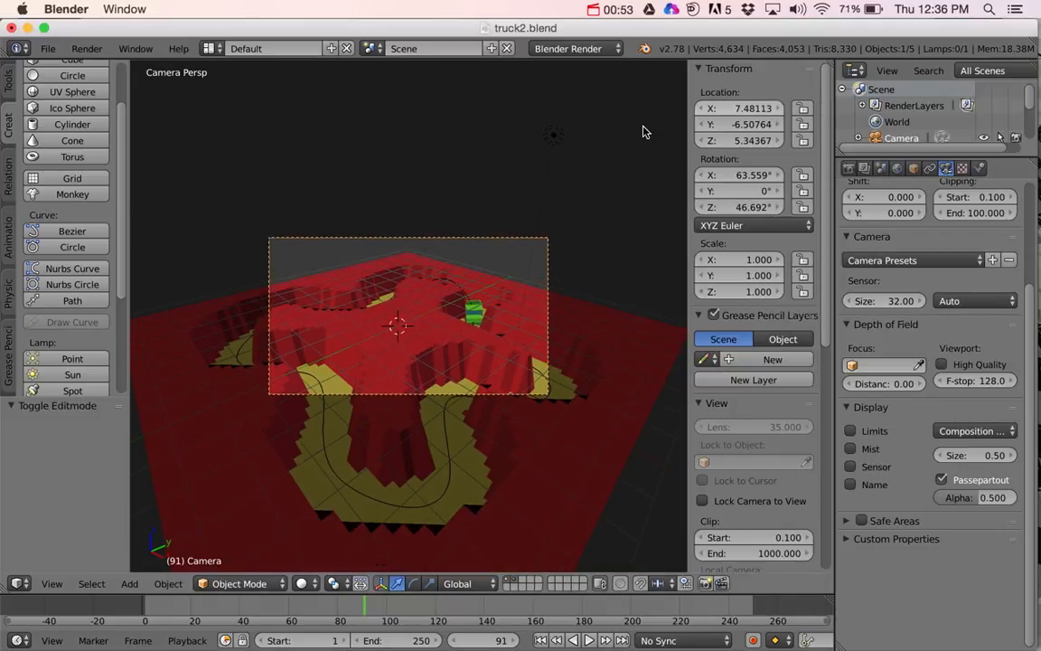
pyautogui.press('n')
pyautogui.press('n')
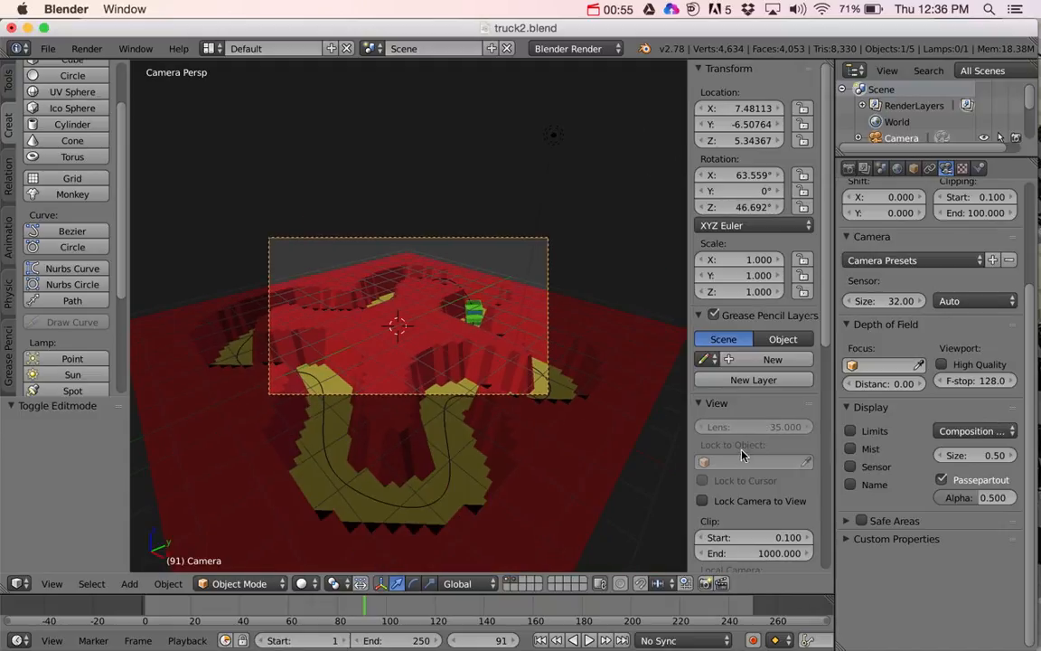
pyautogui.click(702, 501)
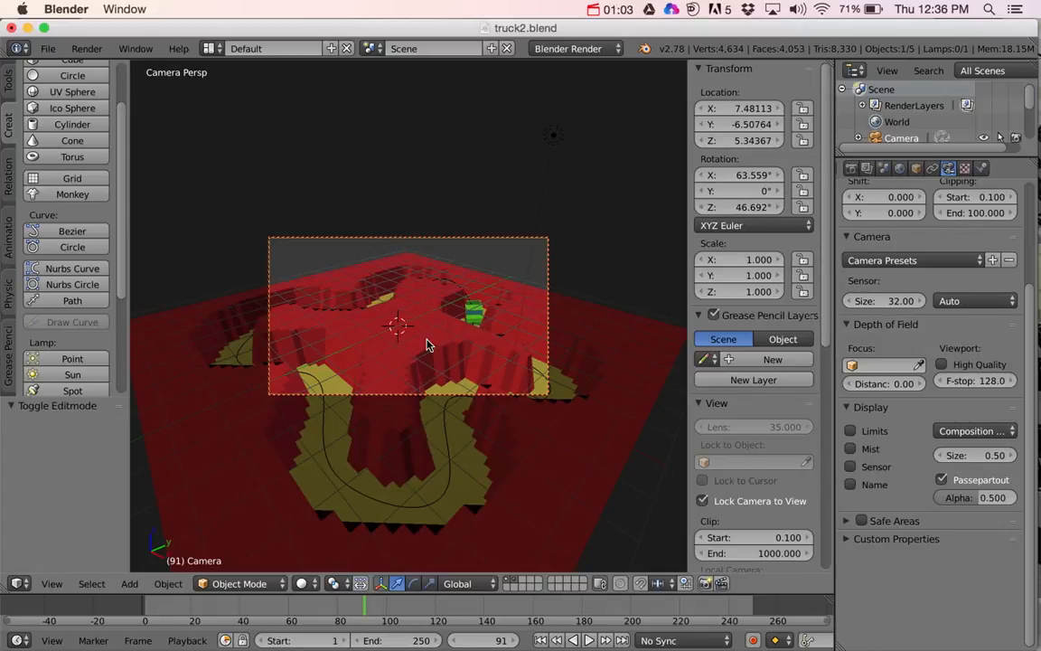
# Frame the track and truck from above at about X 9.58, Y 4.88, Z 8.66, and turn off Lock Camera to View
pyautogui.moveTo(412, 339)
pyautogui.mouseDown(button='middle')
pyautogui.moveTo(441, 325)
pyautogui.moveTo(395, 342)
pyautogui.mouseUp(button='middle')
pyautogui.scroll(2, 418, 346)
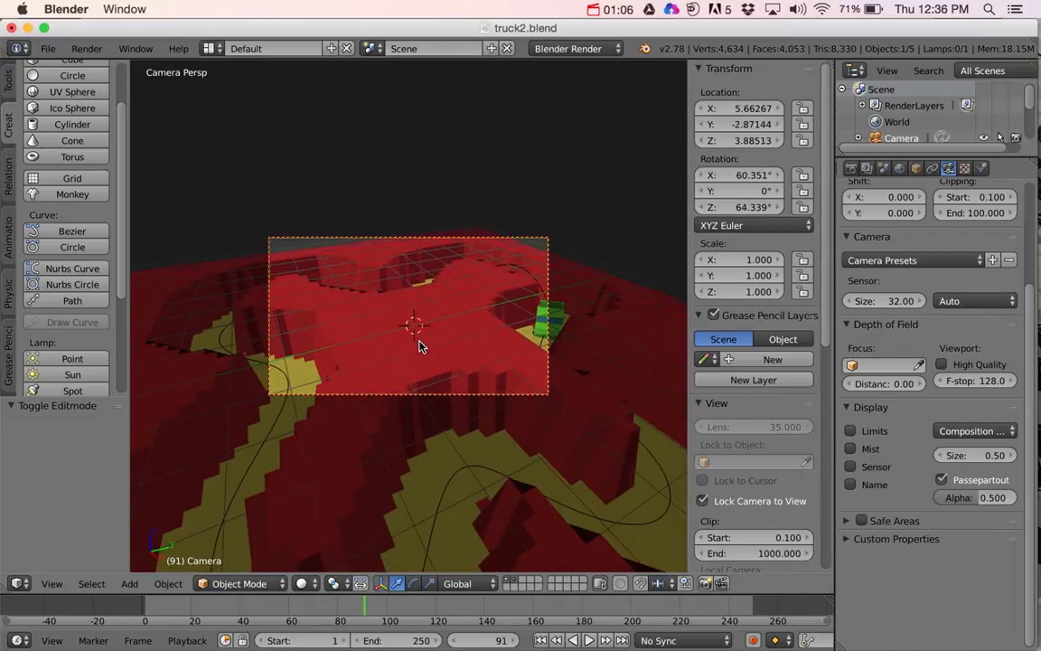
pyautogui.scroll(-3, 418, 346)
pyautogui.keyDown('shift'); pyautogui.moveTo(481, 359); pyautogui.dragTo(425, 345, button='middle'); pyautogui.keyUp('shift')
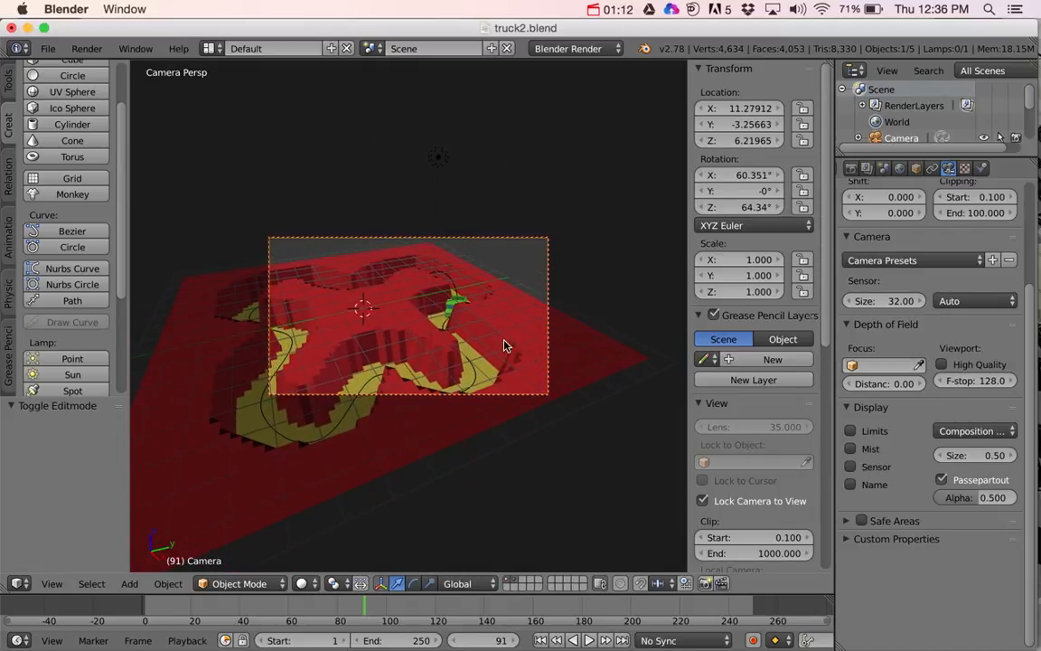
pyautogui.moveTo(486, 320); pyautogui.dragTo(471, 346, button='middle')
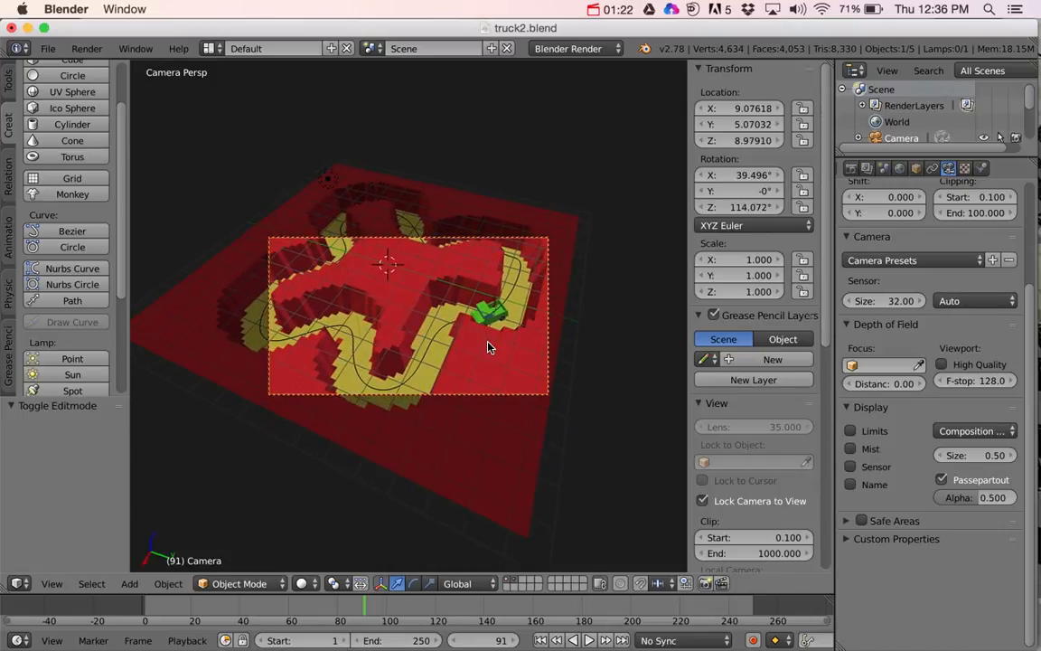
pyautogui.keyDown('shift'); pyautogui.moveTo(491, 343); pyautogui.dragTo(501, 332, button='middle'); pyautogui.keyUp('shift')
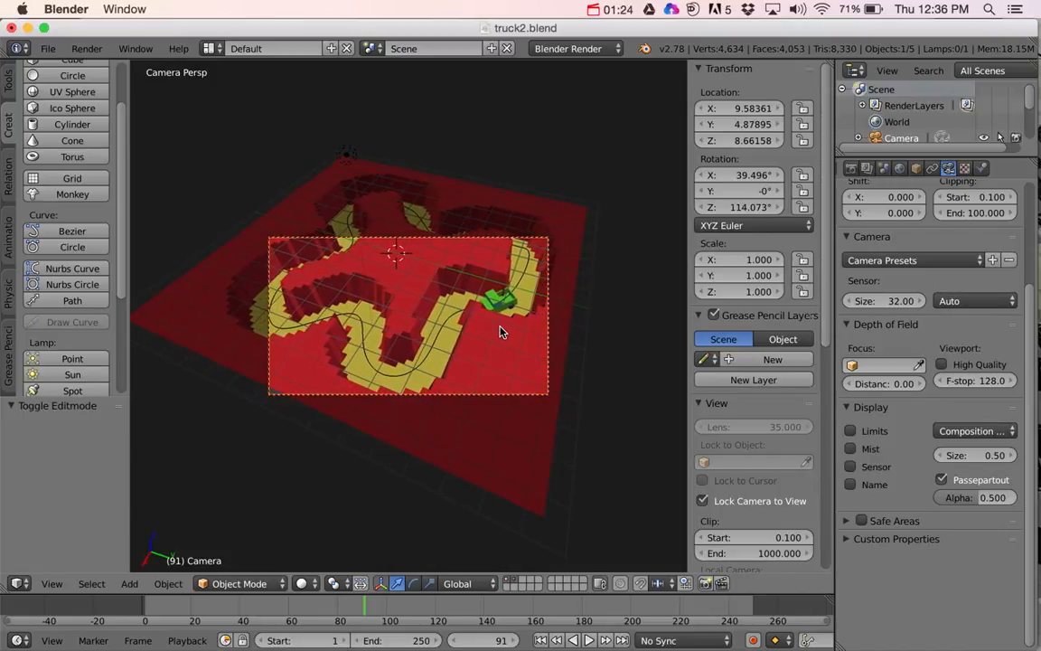
pyautogui.click(703, 502)
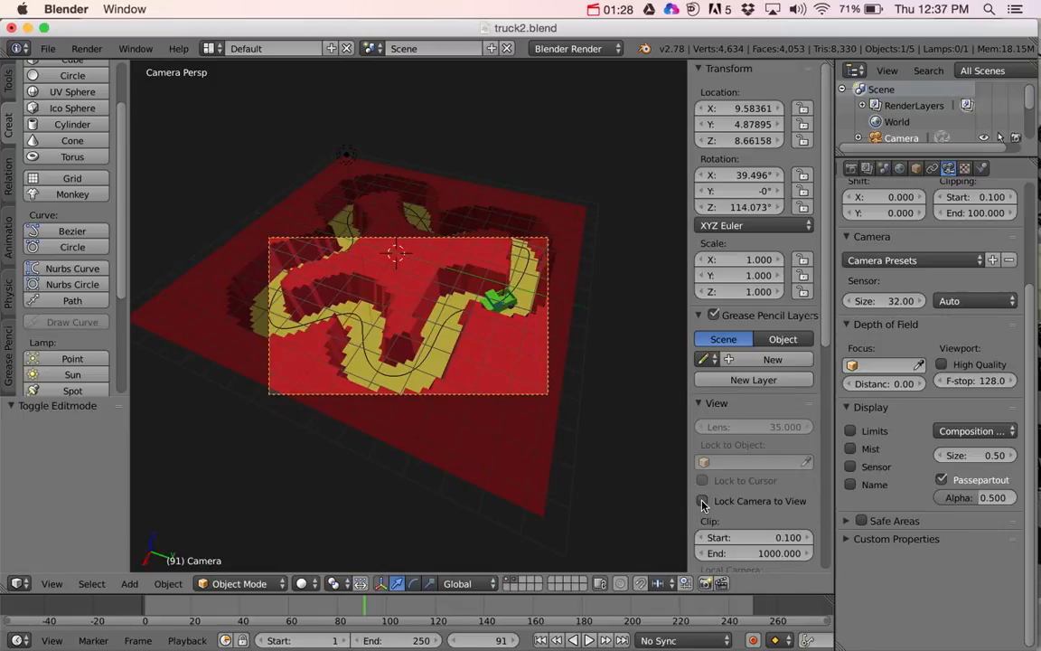
# Add a second camera at the scene's centre and raise it about 3.64 along Z
pyautogui.moveTo(443, 384); pyautogui.dragTo(470, 326, button='middle')
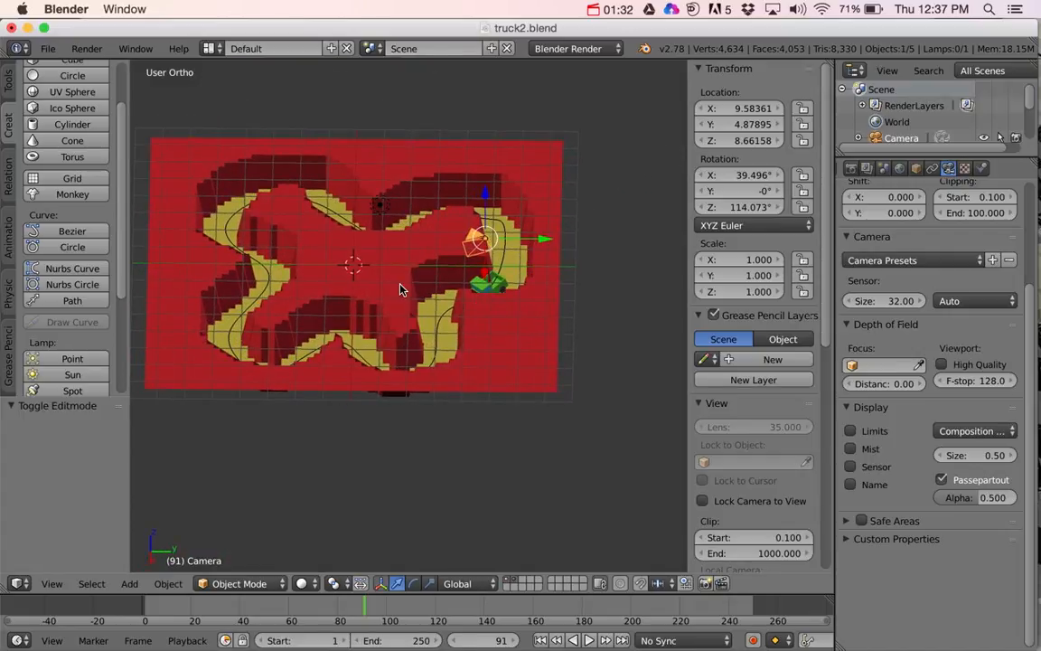
pyautogui.click(7, 86)
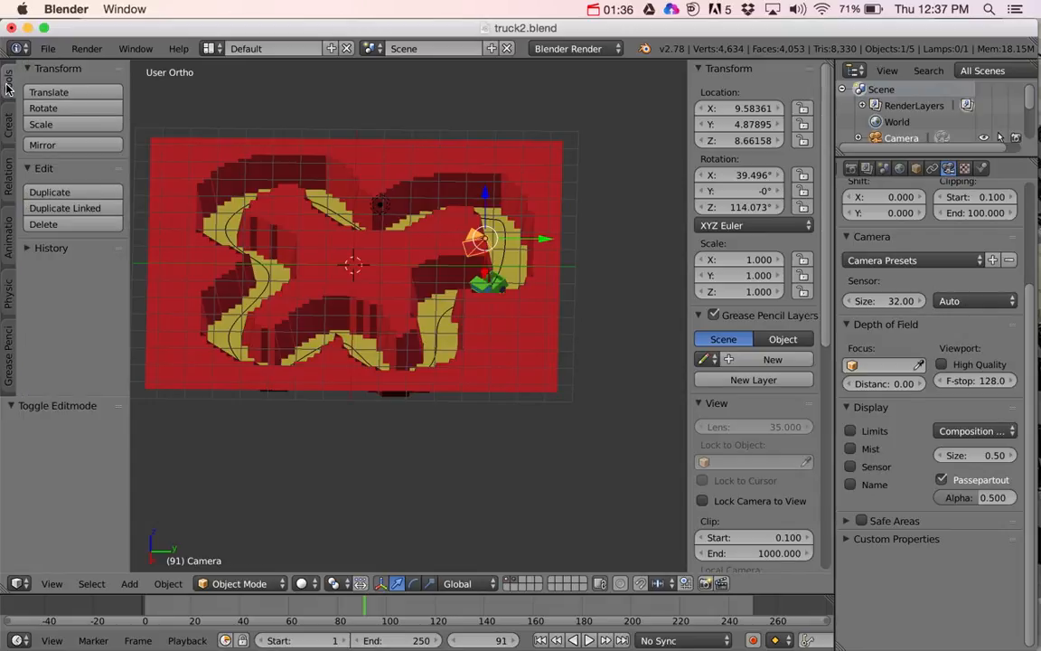
pyautogui.click(8, 127)
pyautogui.scroll(-8, 82, 233)
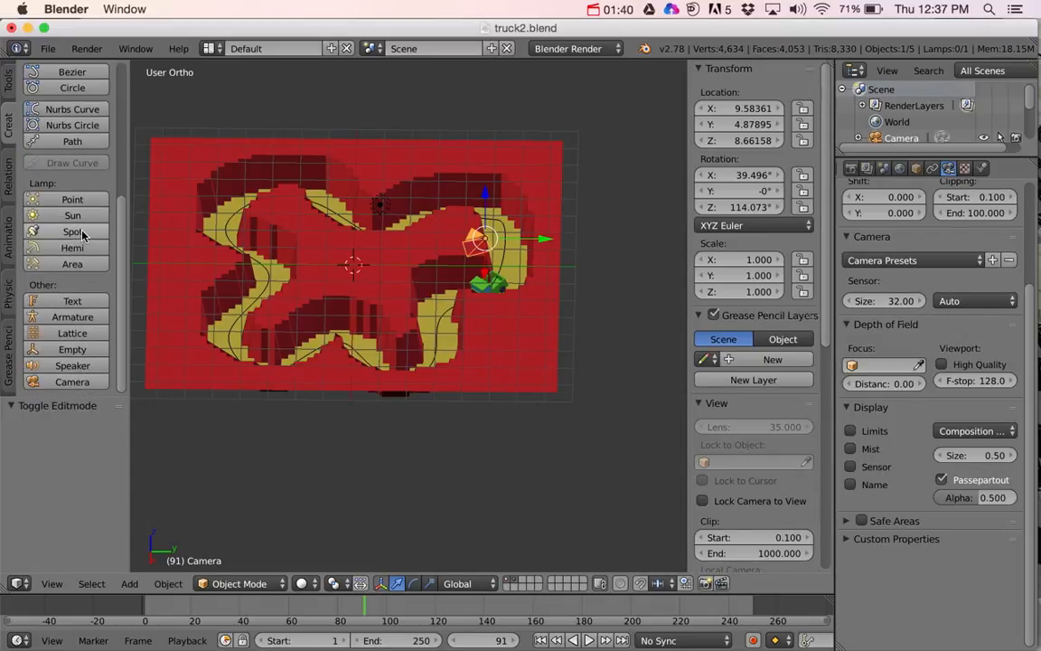
pyautogui.click(72, 381)
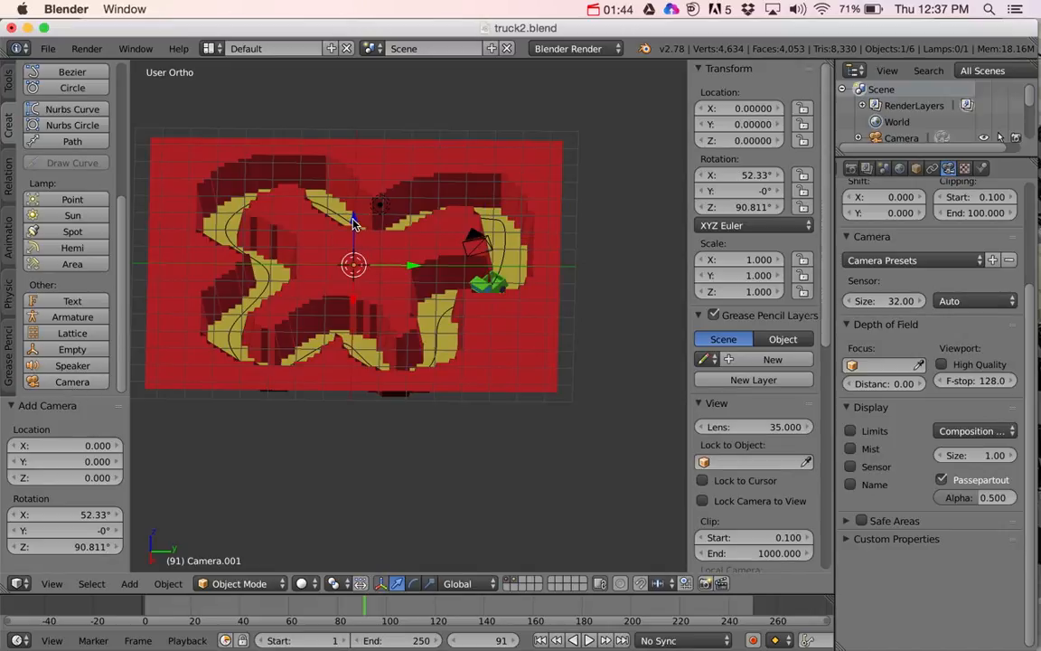
pyautogui.moveTo(353, 224); pyautogui.dragTo(357, 178)
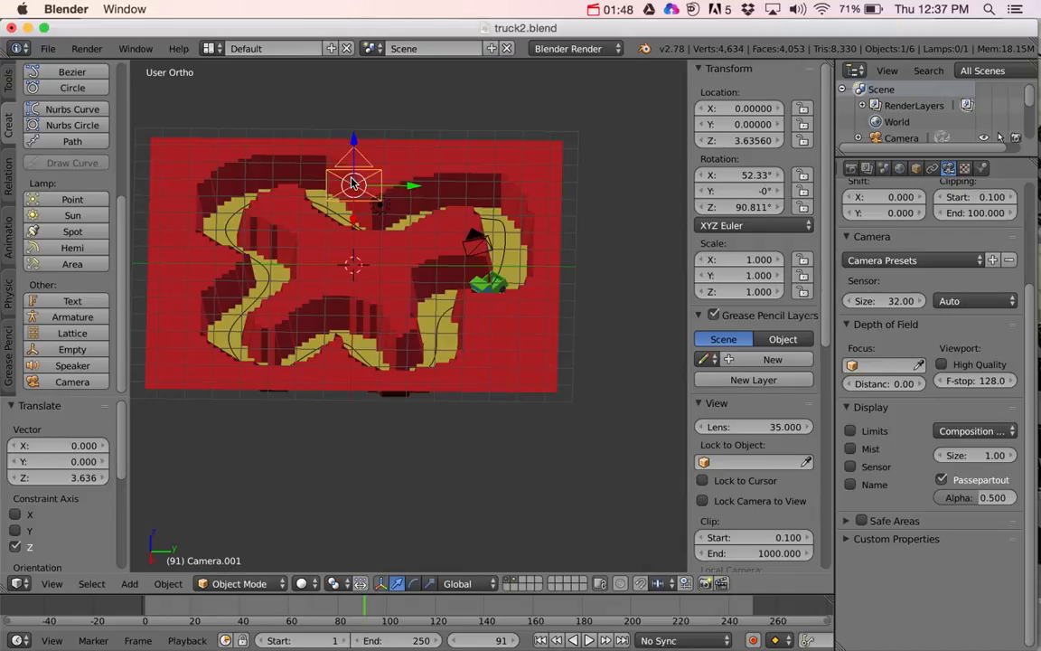
# Set the new second camera as the active camera
pyautogui.click(52, 582)
pyautogui.moveTo(127, 411)
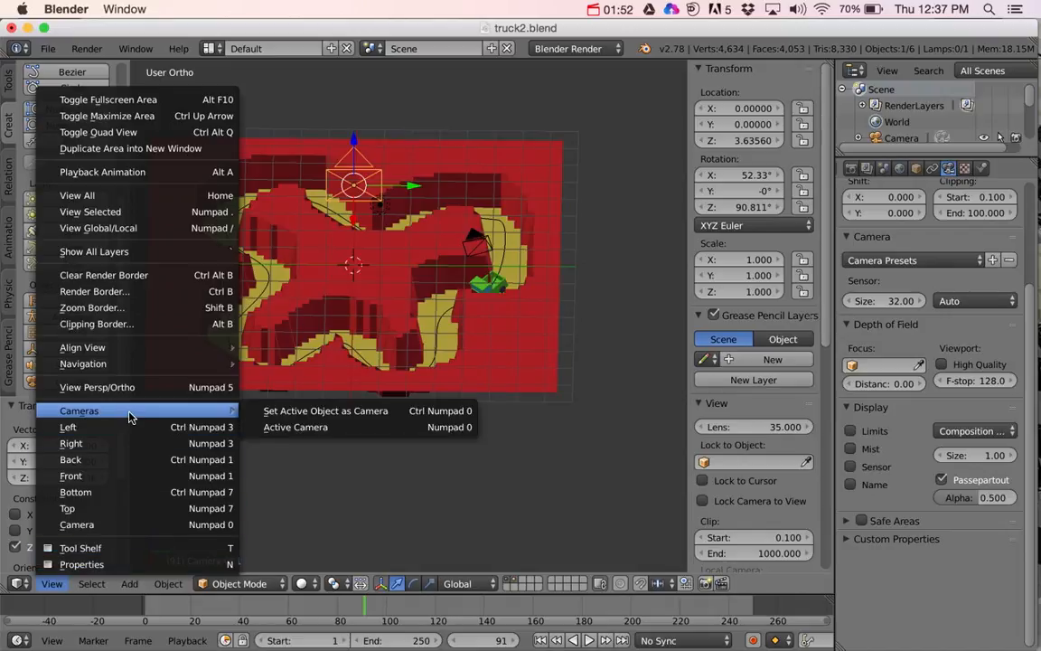
pyautogui.click(349, 414)
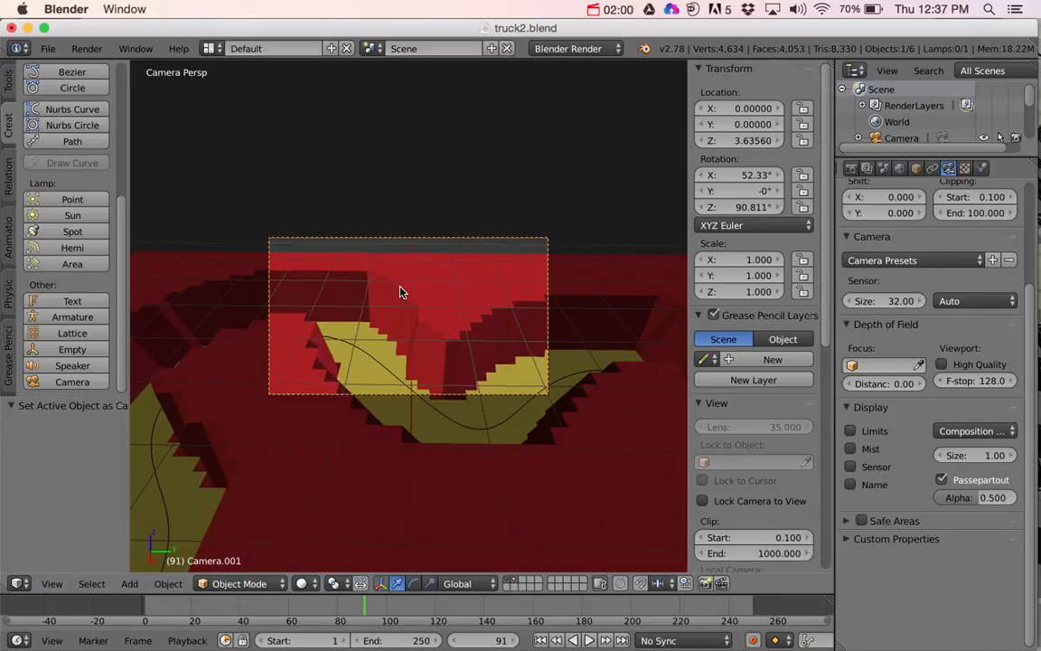
# Move the second camera across the track towards the truck, to about X 5.74, Y 4.08, Z 1.82
pyautogui.moveTo(508, 449); pyautogui.dragTo(468, 442, button='middle')
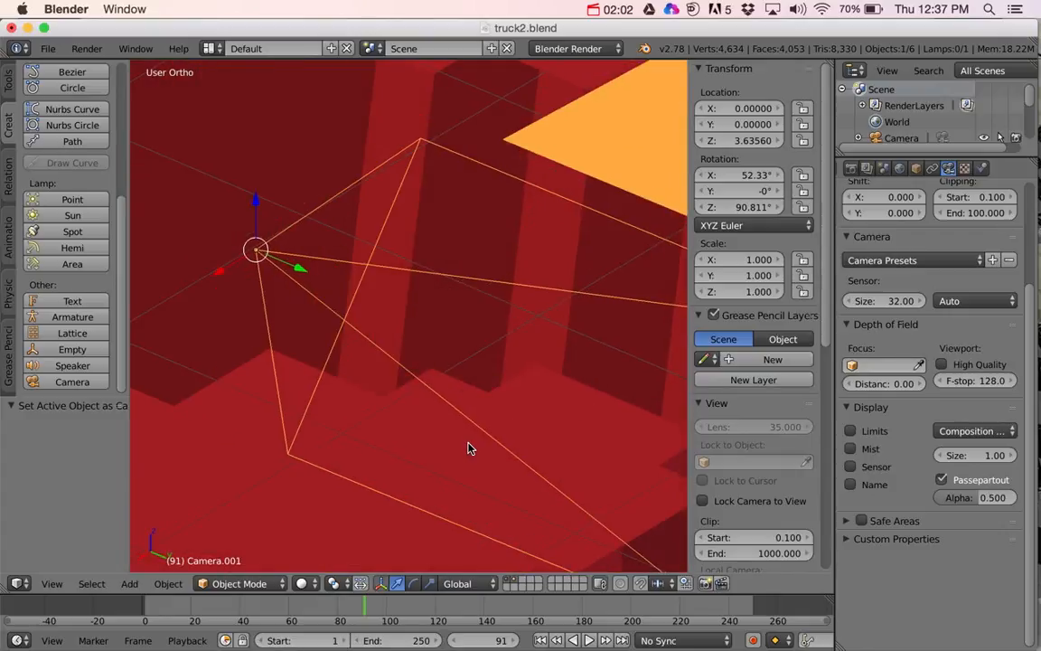
pyautogui.scroll(-9, 468, 442)
pyautogui.scroll(-2, 444, 395)
pyautogui.scroll(-1, 444, 398)
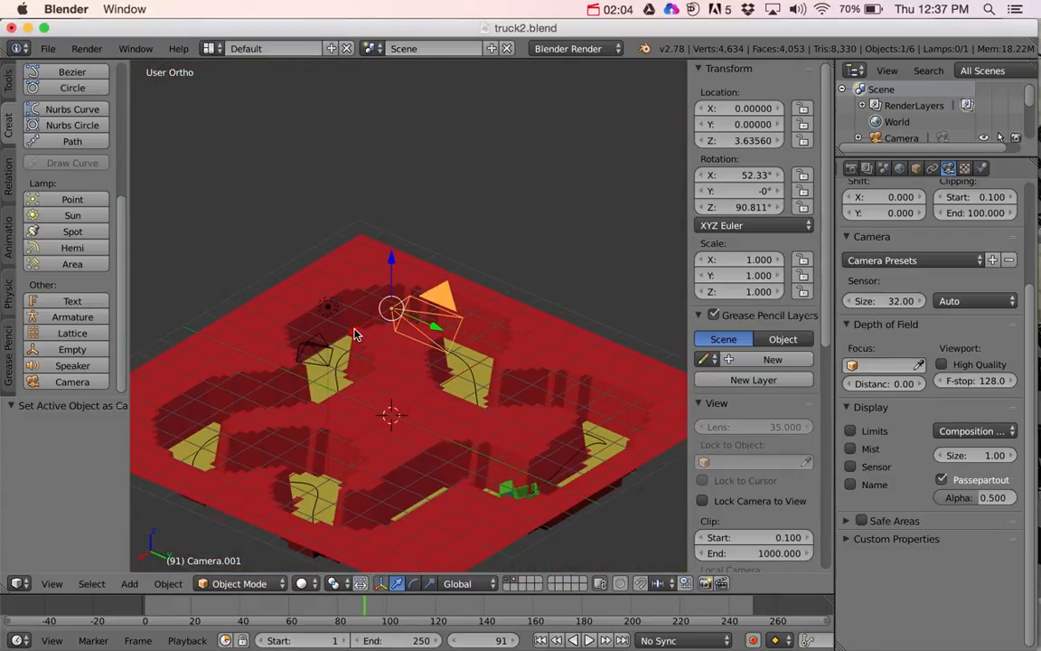
pyautogui.moveTo(355, 334); pyautogui.dragTo(296, 354)
pyautogui.moveTo(430, 420); pyautogui.dragTo(320, 386, button='middle')
pyautogui.moveTo(284, 329); pyautogui.dragTo(254, 434)
pyautogui.moveTo(221, 400); pyautogui.dragTo(110, 373)
pyautogui.moveTo(289, 425); pyautogui.dragTo(330, 403, button='middle')
pyautogui.moveTo(336, 384); pyautogui.dragTo(336, 431)
pyautogui.moveTo(336, 432); pyautogui.dragTo(421, 470, button='middle')
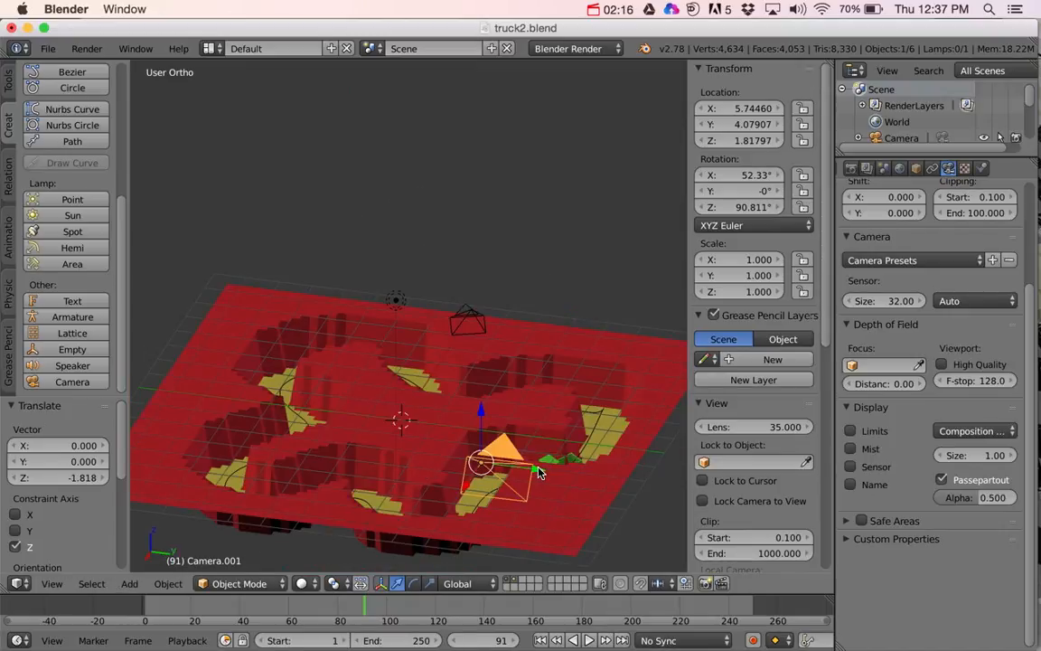
# Shift the second camera over the yellow track channel and lower it, to about Y 3.30 and Z 1.00
pyautogui.moveTo(538, 473); pyautogui.dragTo(506, 470)
pyautogui.moveTo(506, 470); pyautogui.dragTo(543, 463, button='middle')
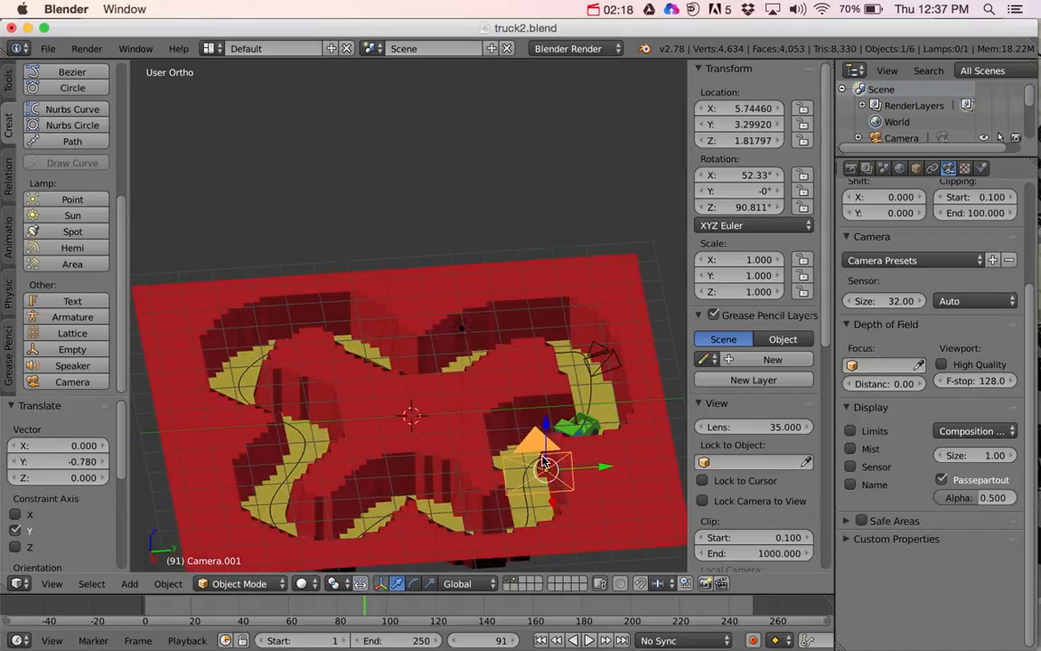
pyautogui.moveTo(545, 424); pyautogui.dragTo(543, 459)
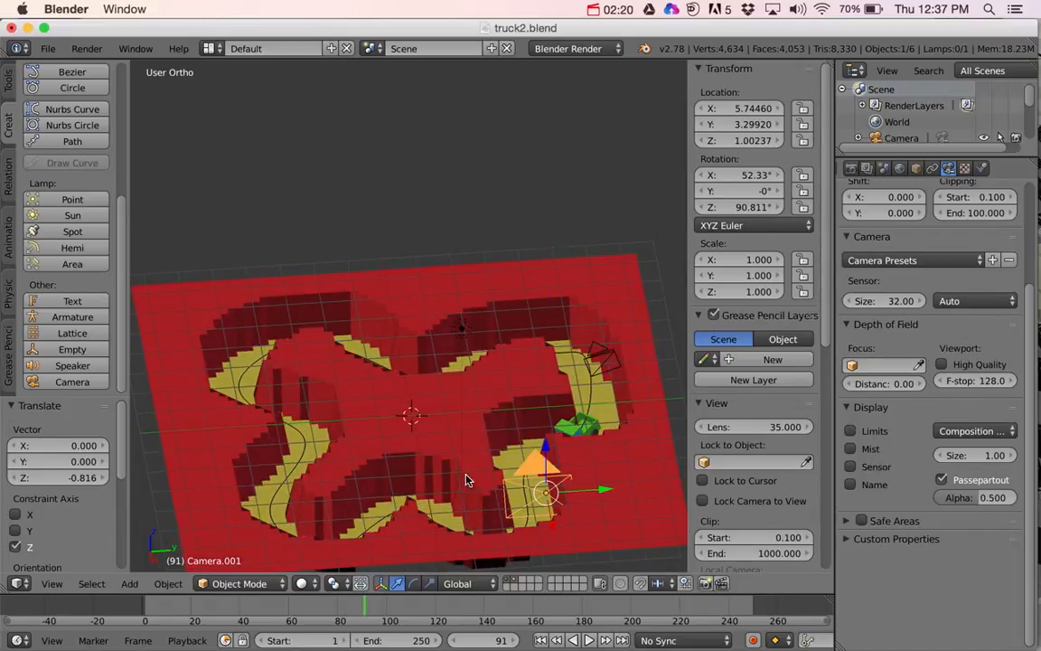
# Look through the second camera and enable Lock Camera to View
pyautogui.click(54, 587)
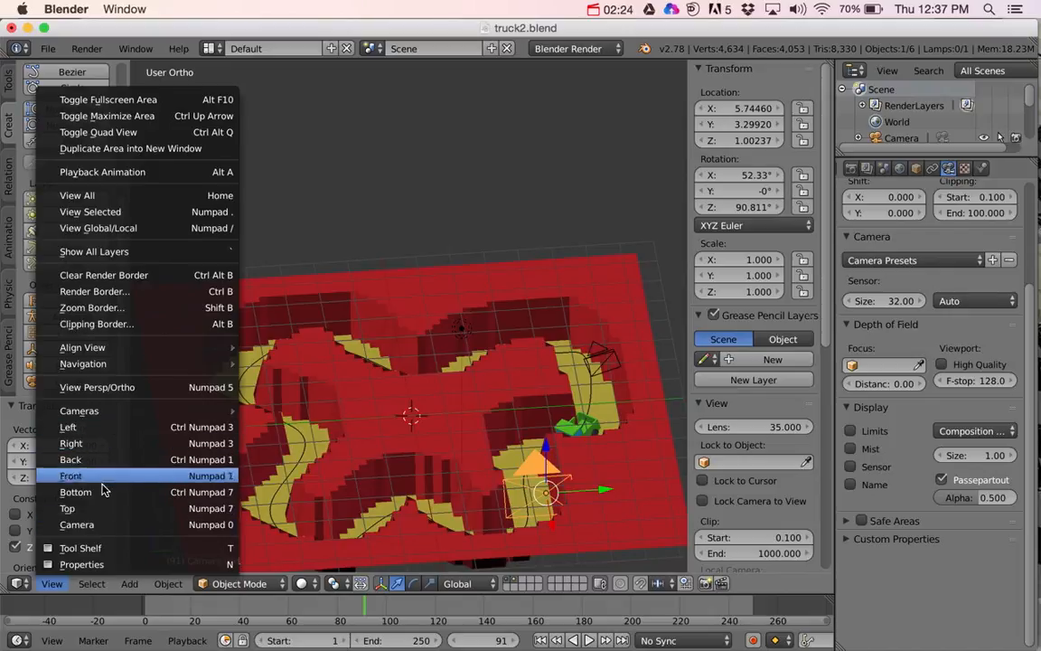
pyautogui.click(80, 524)
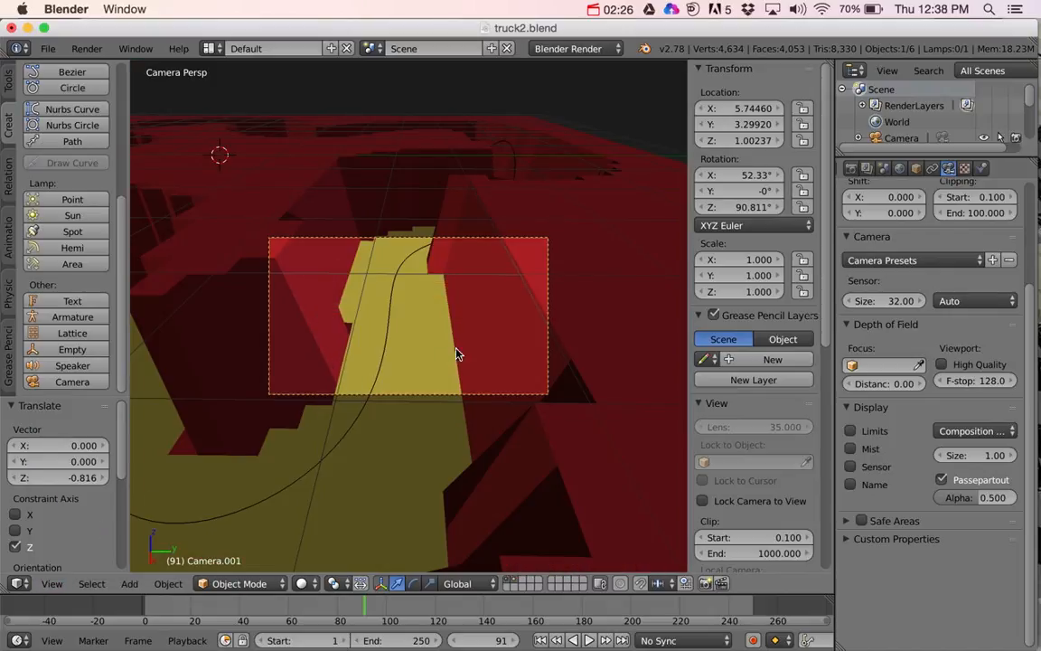
pyautogui.click(704, 501)
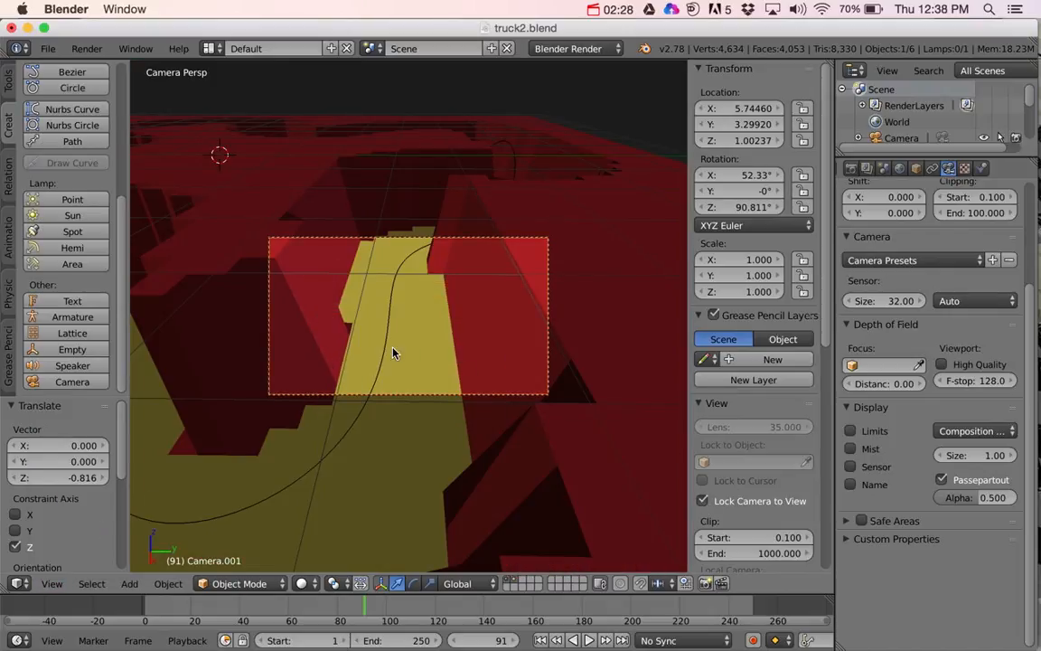
# Aim the second camera along the canyon floor at about X 4.80, Y 3.21, Z -1.15, and turn off Lock Camera to View
pyautogui.moveTo(410, 344)
pyautogui.mouseDown(button='middle')
pyautogui.moveTo(428, 311)
pyautogui.moveTo(434, 362)
pyautogui.moveTo(436, 302)
pyautogui.moveTo(406, 347)
pyautogui.moveTo(405, 336)
pyautogui.mouseUp(button='middle')
pyautogui.scroll(-4, 434, 362)
pyautogui.scroll(8, 434, 362)
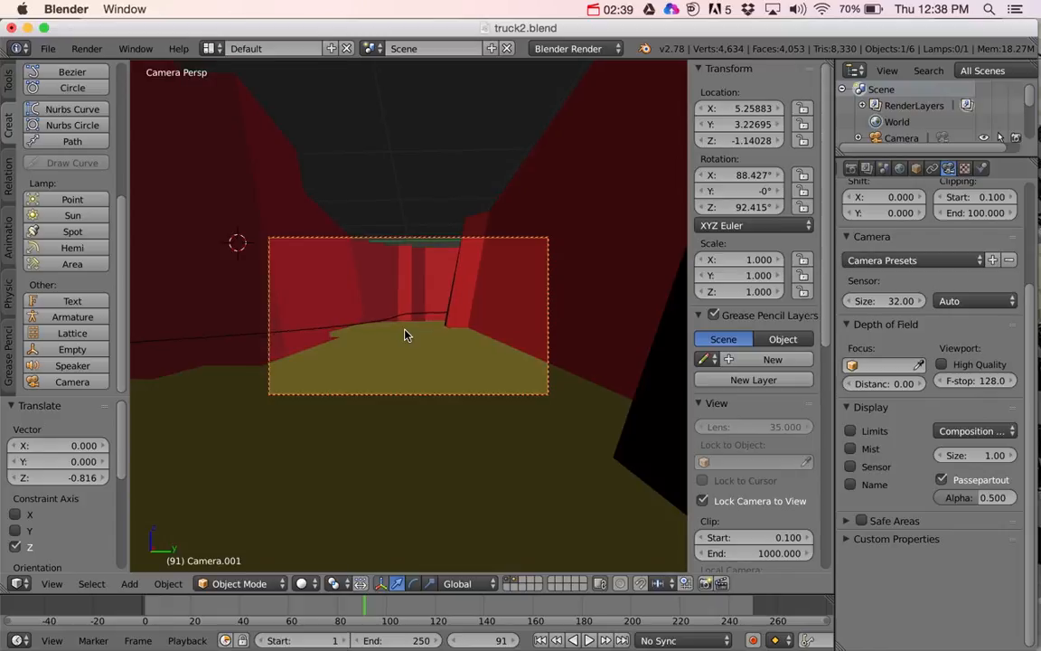
pyautogui.scroll(-1, 405, 330)
pyautogui.scroll(2, 404, 331)
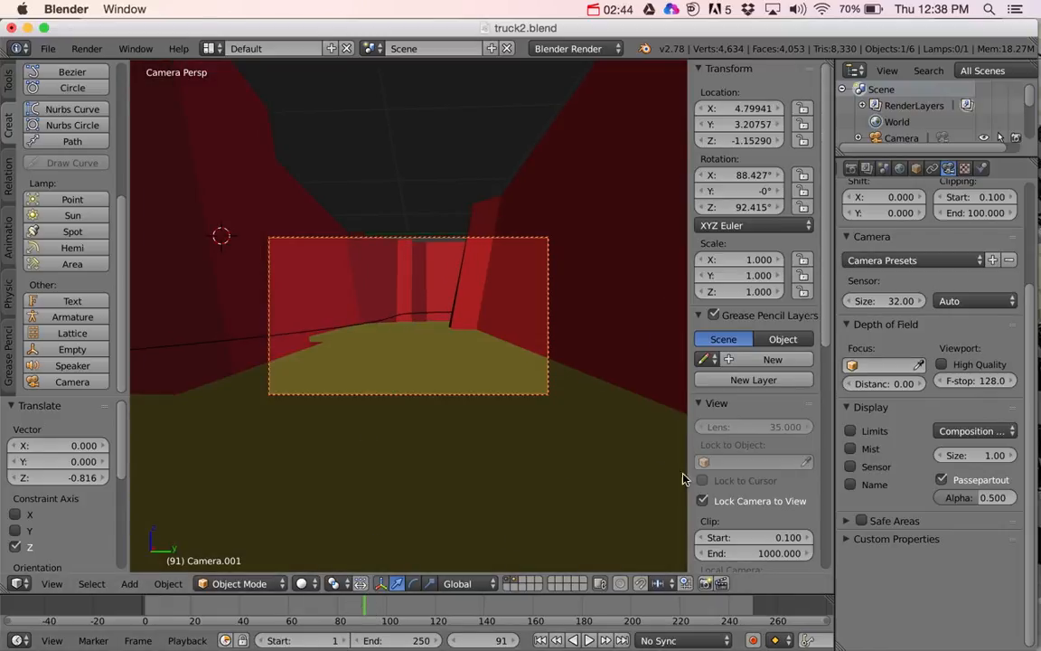
pyautogui.click(704, 501)
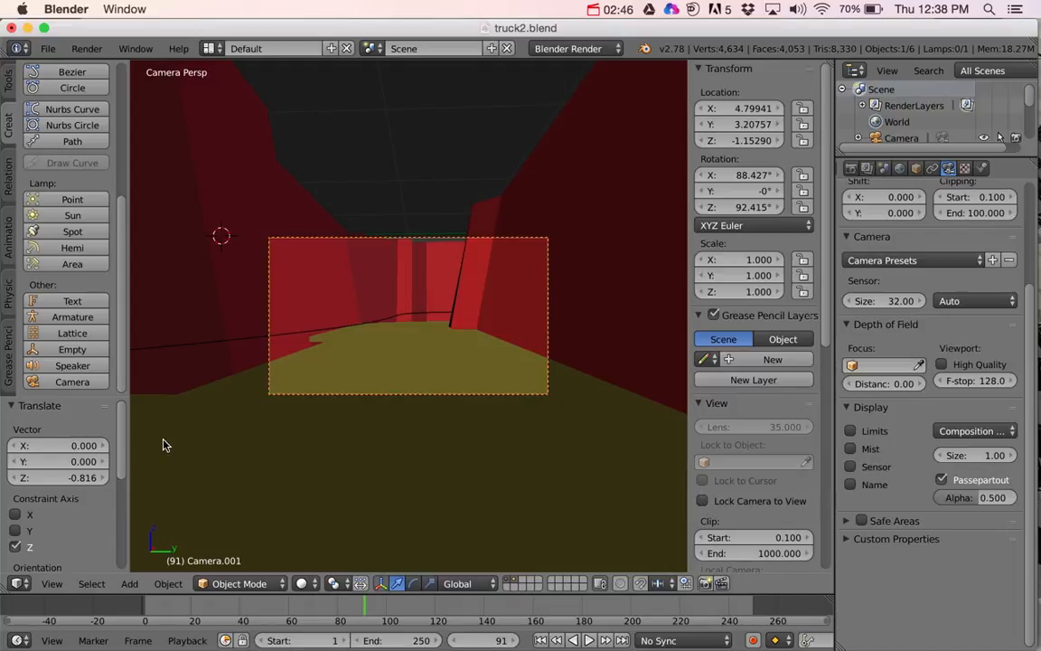
# Start the animation playback and add a third camera at the 3D cursor in the middle of the track
pyautogui.click(588, 640)
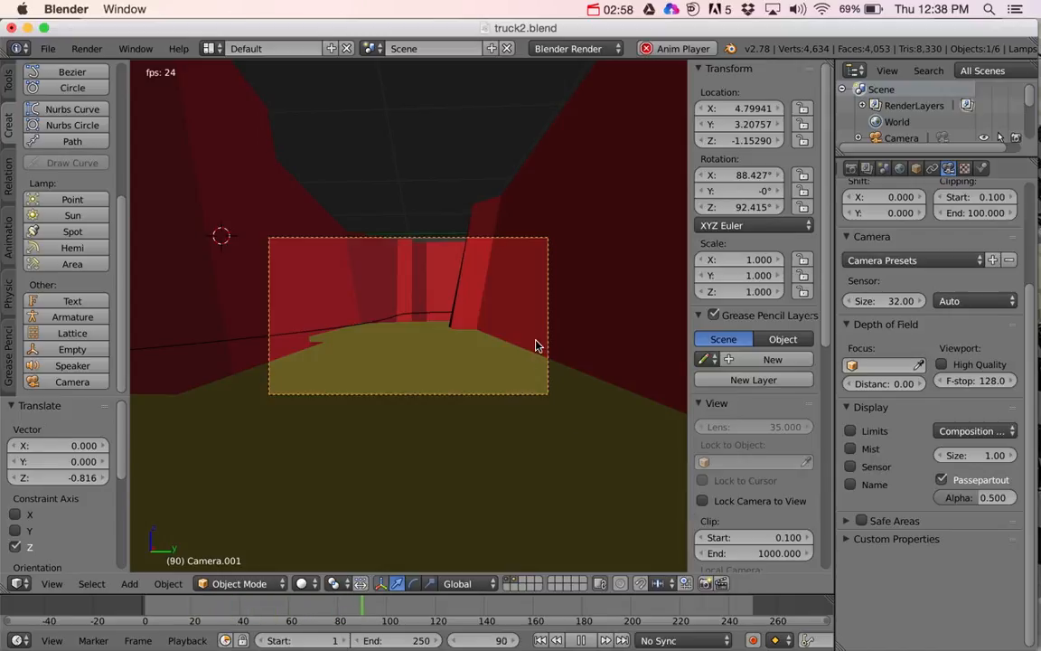
pyautogui.moveTo(528, 326); pyautogui.dragTo(459, 374, button='middle')
pyautogui.scroll(-6, 497, 348)
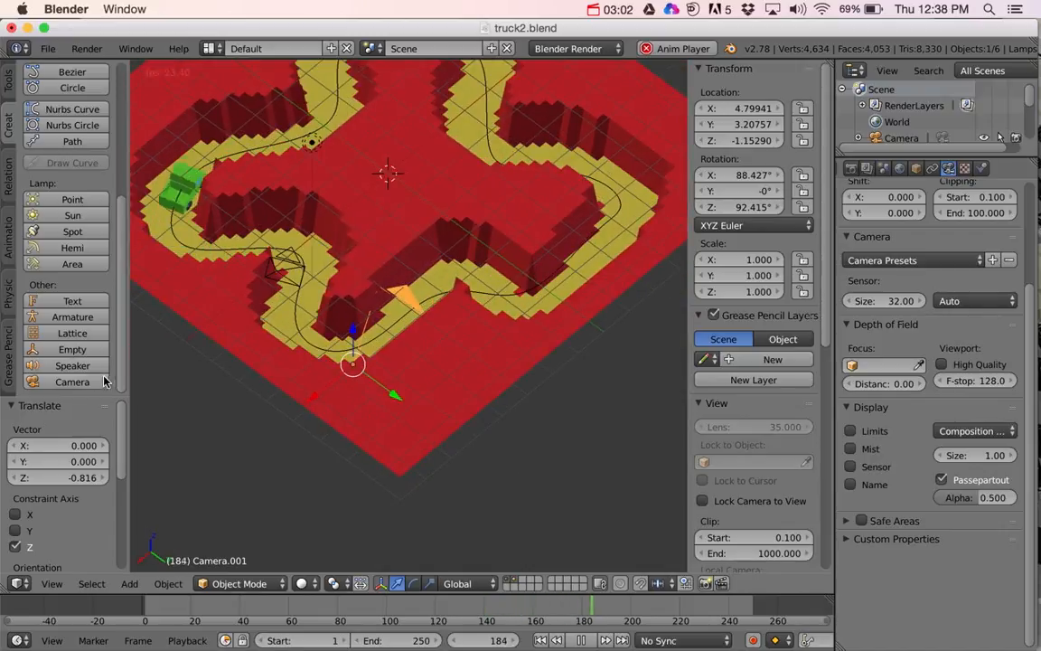
pyautogui.click(65, 389)
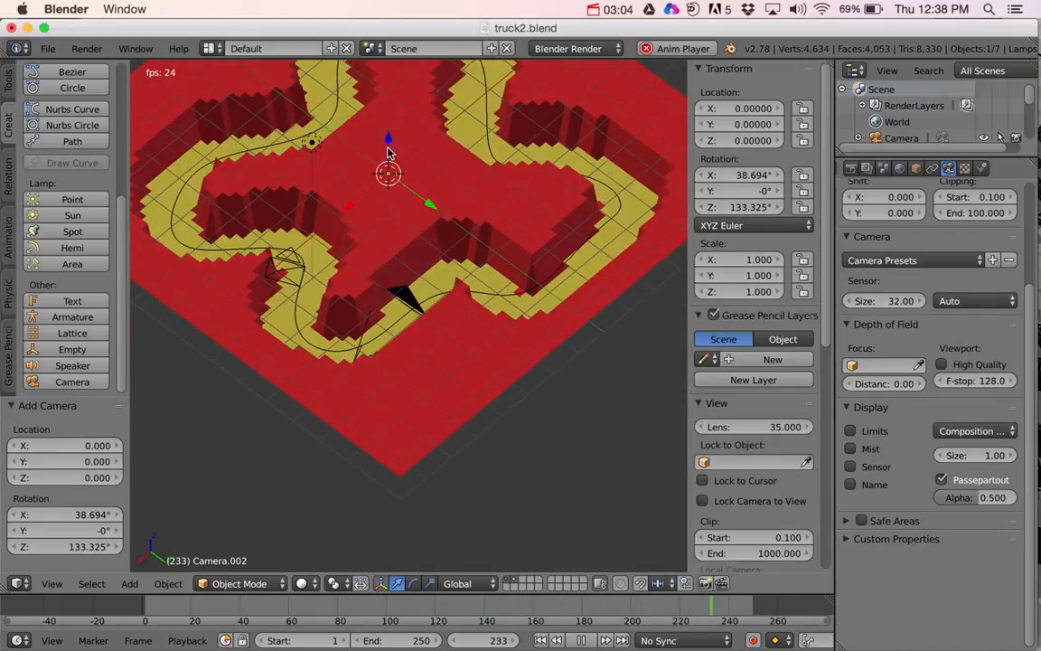
# Try raising the third camera straight up to about Z 3.16, and reset its Z location to 0
pyautogui.press('g')
pyautogui.press('z')
pyautogui.click(377, 72)
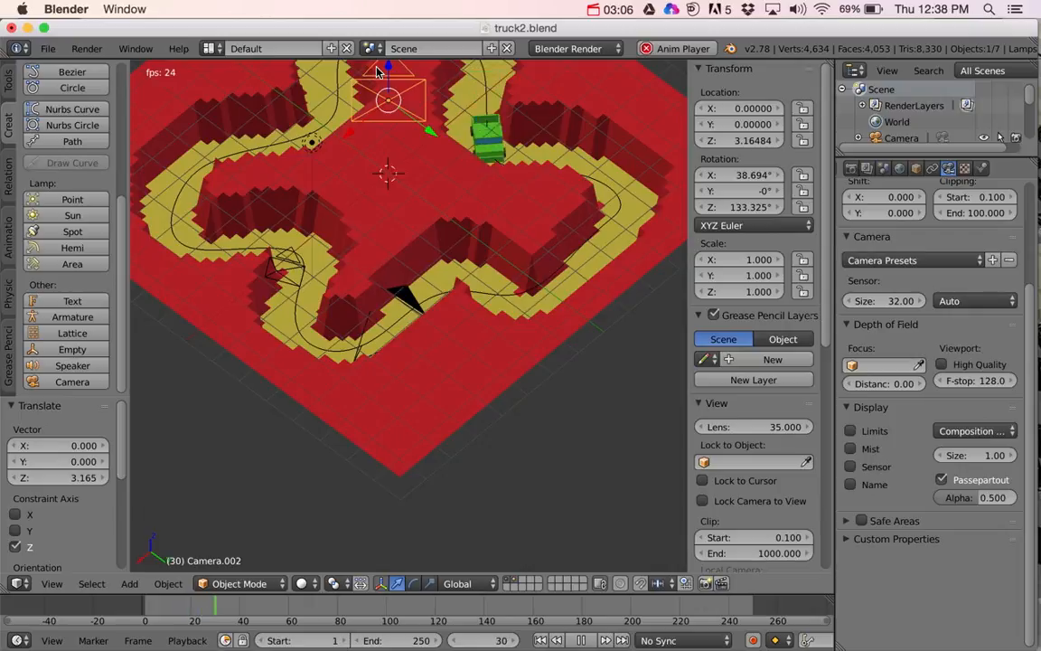
pyautogui.moveTo(461, 136); pyautogui.dragTo(425, 329, button='middle')
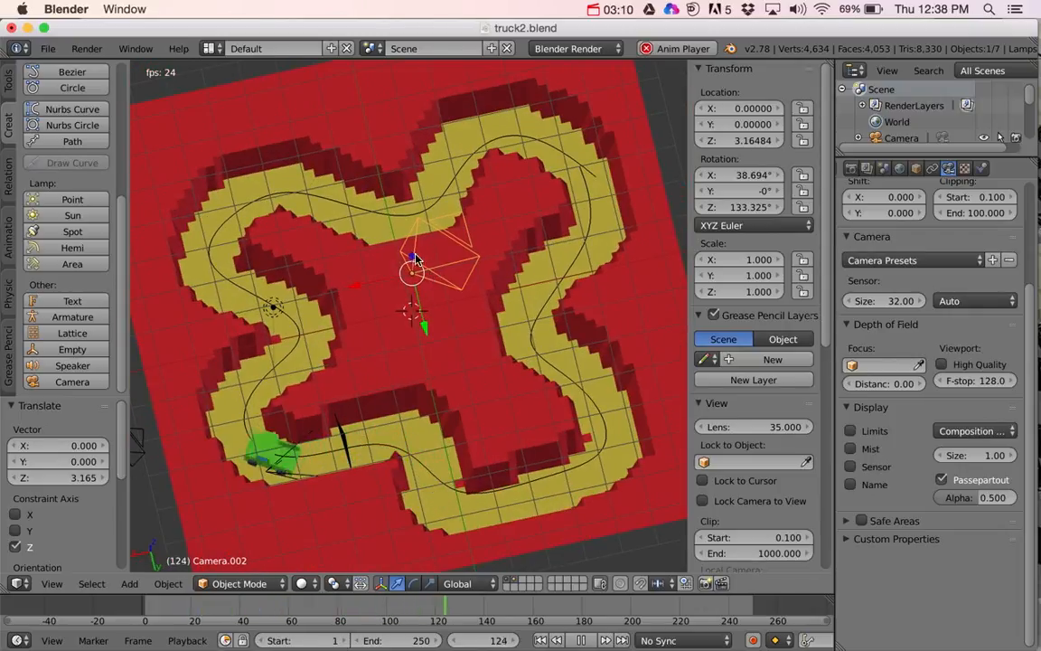
pyautogui.click(745, 108)
pyautogui.press('Tab')
pyautogui.press('Tab')
pyautogui.write('0')
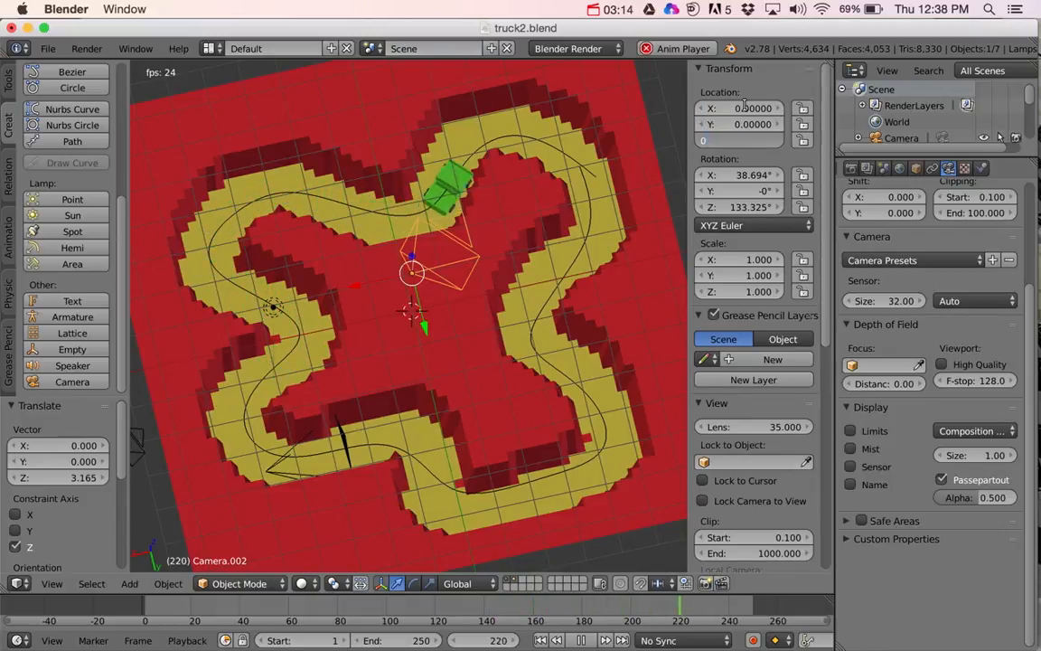
pyautogui.press('Tab')
pyautogui.press('Return')
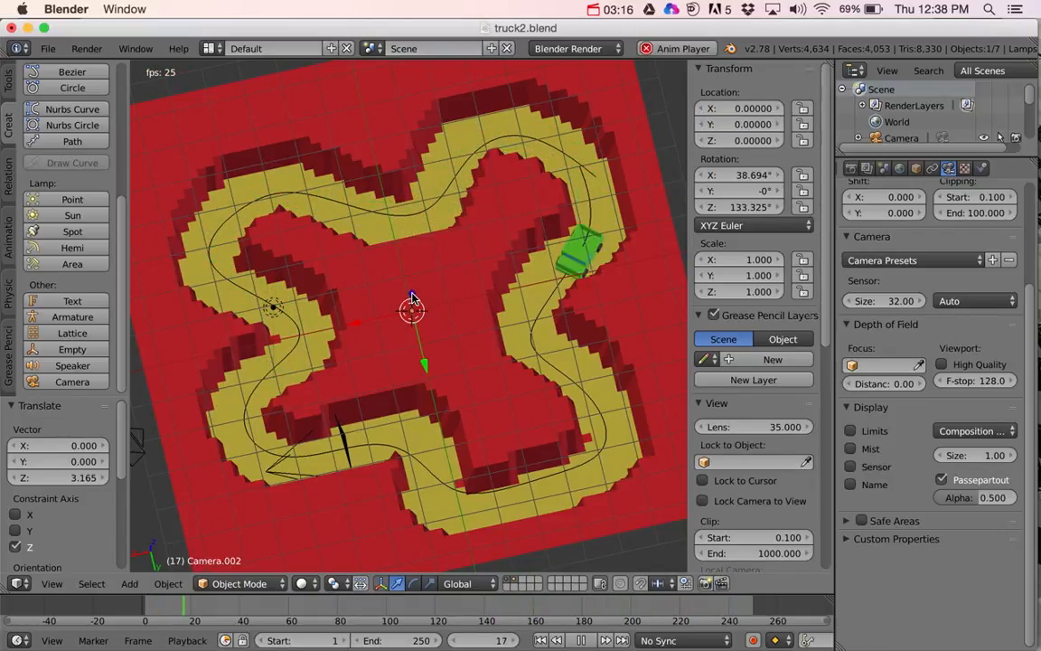
# Try raising the third camera higher, to about Z 8.12, and set its Z location back to 0
pyautogui.press('g')
pyautogui.press('z')
pyautogui.click(414, 198)
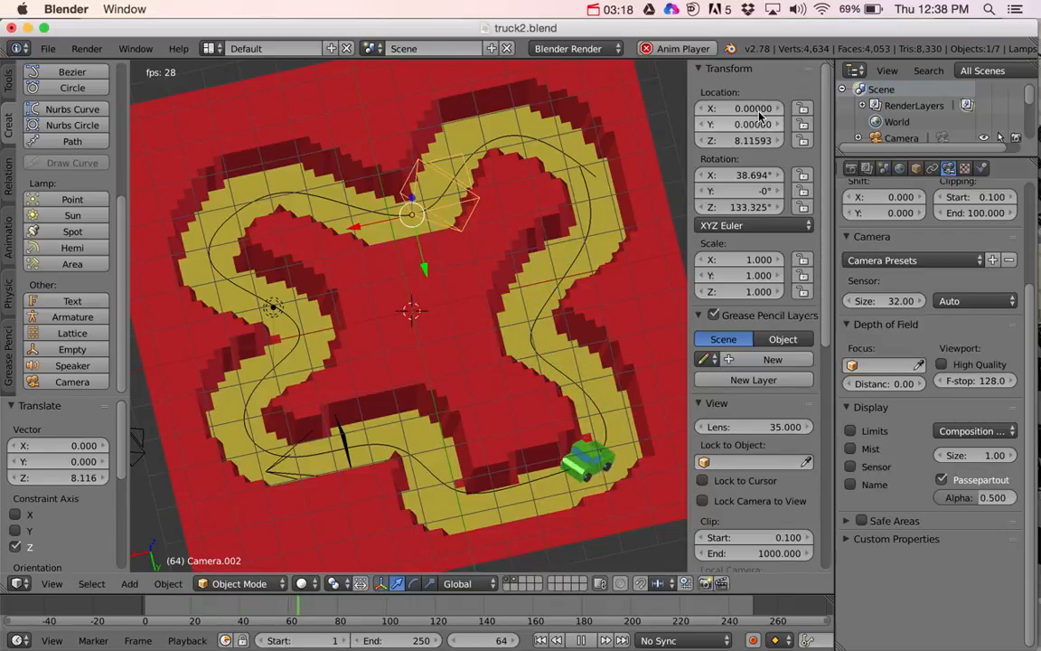
pyautogui.click(752, 141)
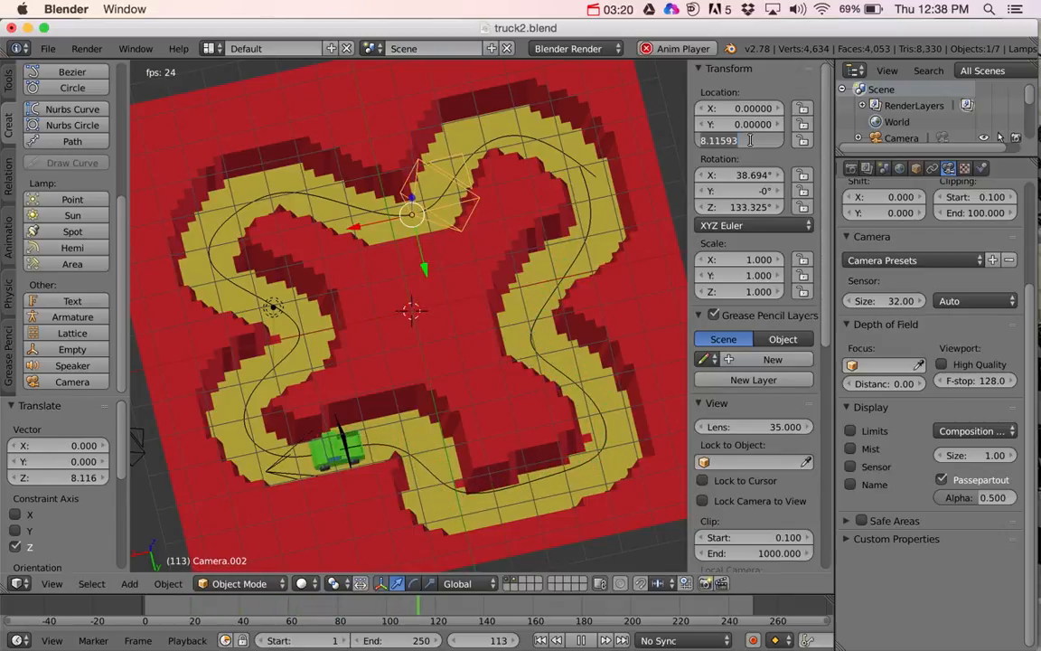
pyautogui.write('0')
pyautogui.press('Tab')
pyautogui.press('Return')
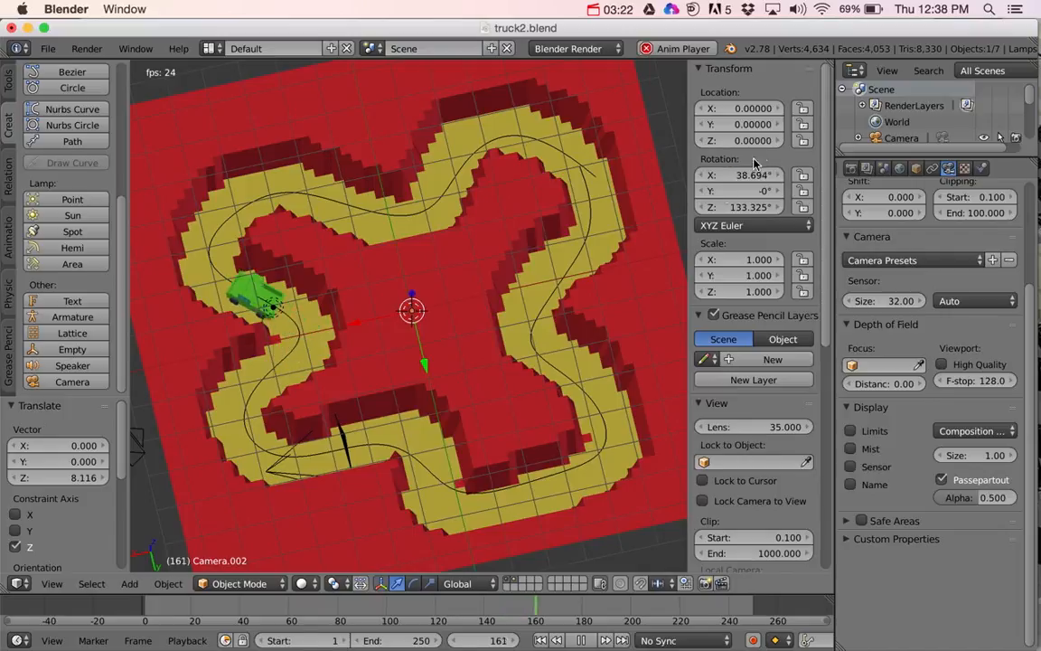
# Raise the third camera above the track centre to about Z 6.70 and set its X, Y and Z rotation to 0°
pyautogui.moveTo(436, 316); pyautogui.dragTo(411, 300, button='middle')
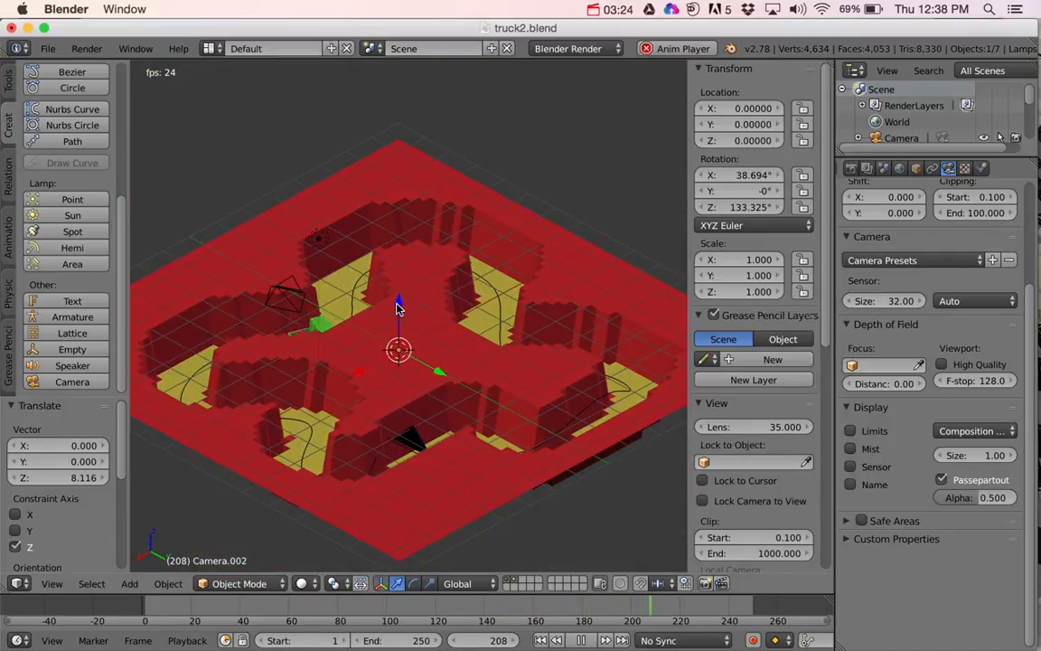
pyautogui.moveTo(399, 308); pyautogui.dragTo(390, 98)
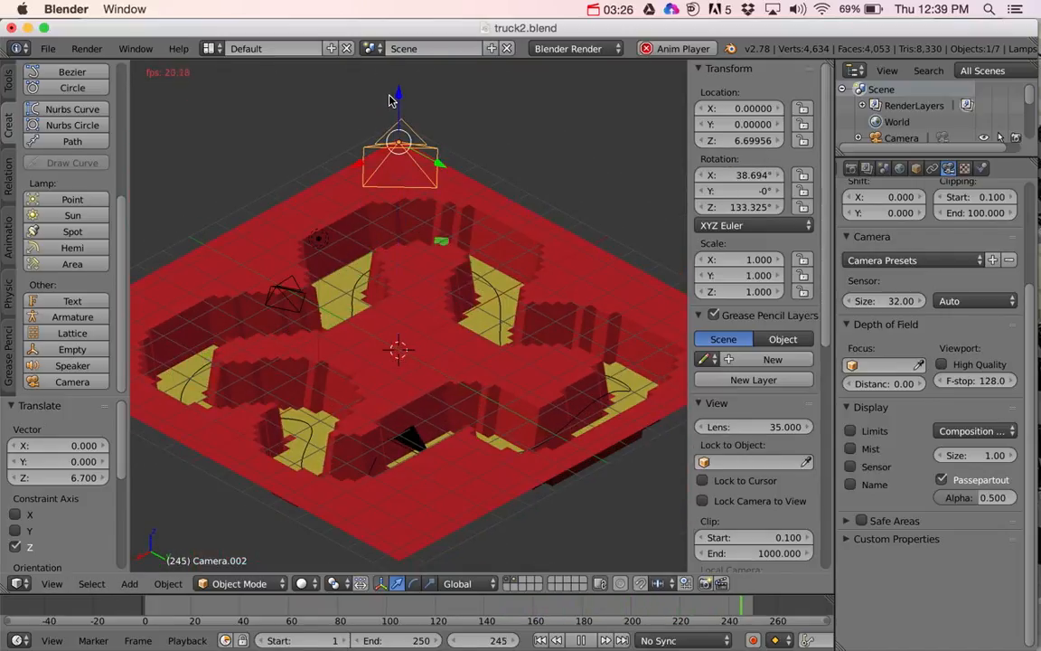
pyautogui.click(752, 174)
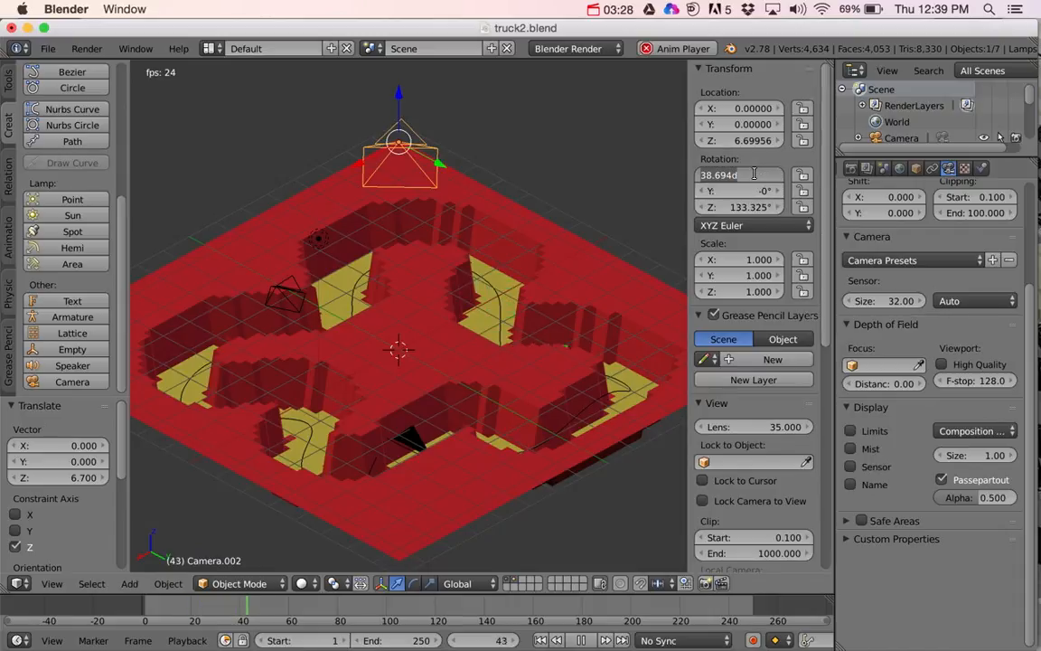
pyautogui.write('0')
pyautogui.press('Tab')
pyautogui.press('Tab')
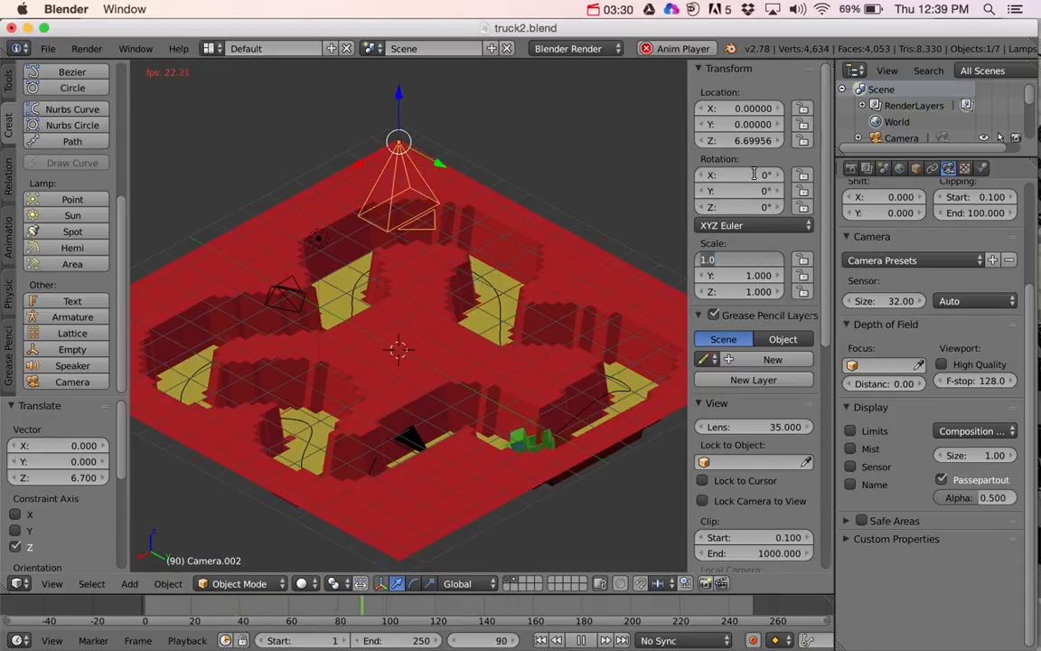
pyautogui.press('Return')
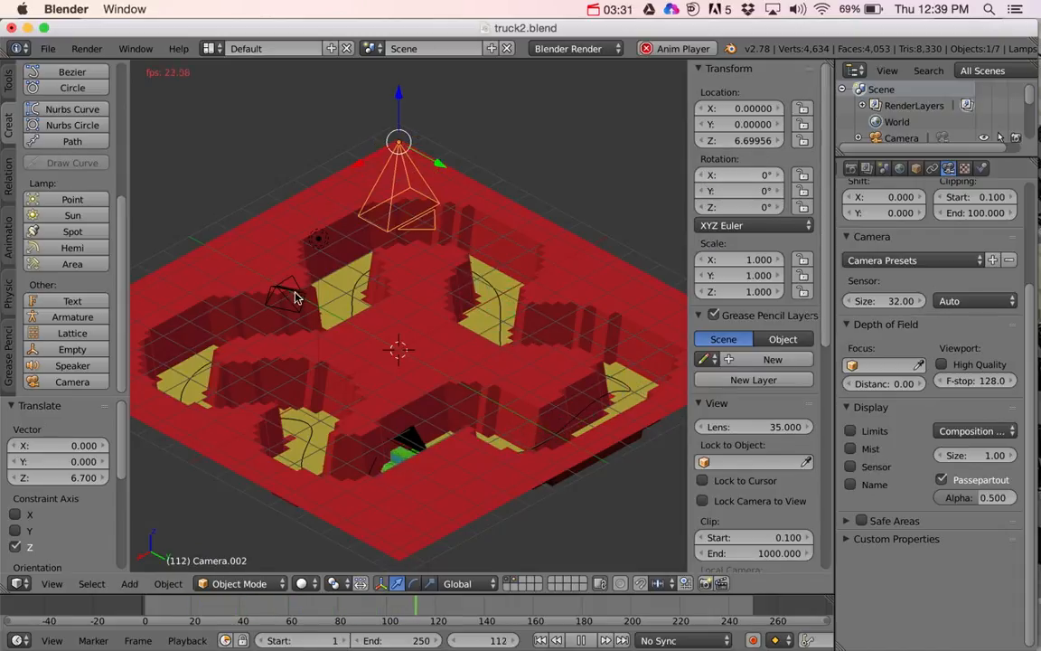
# Make the third camera the scene's active camera and look through it
pyautogui.click(52, 583)
pyautogui.moveTo(136, 414)
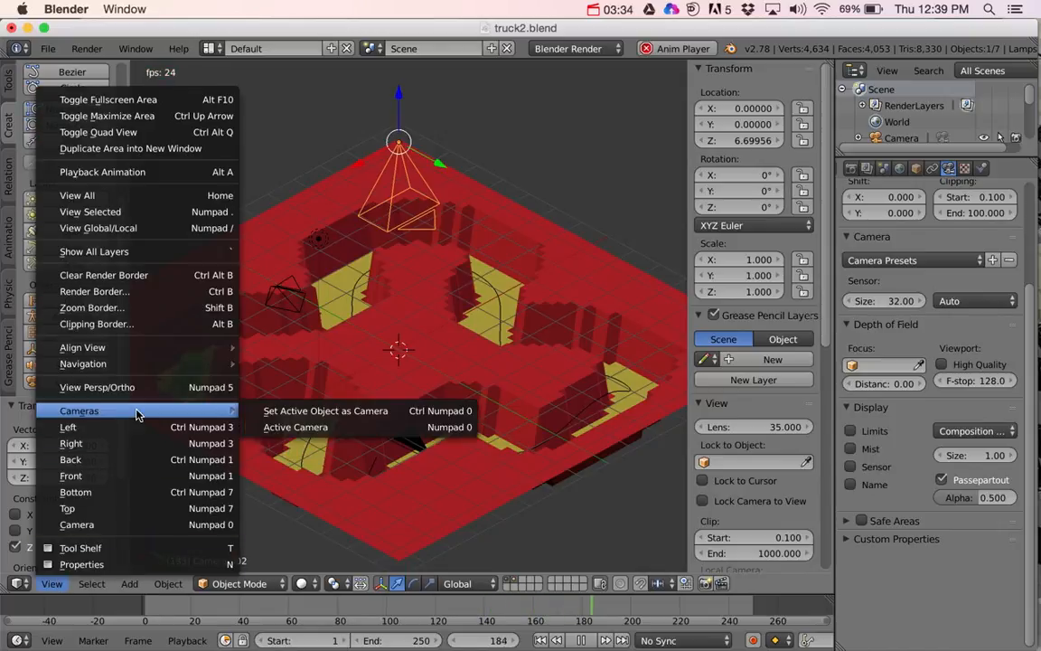
pyautogui.click(271, 411)
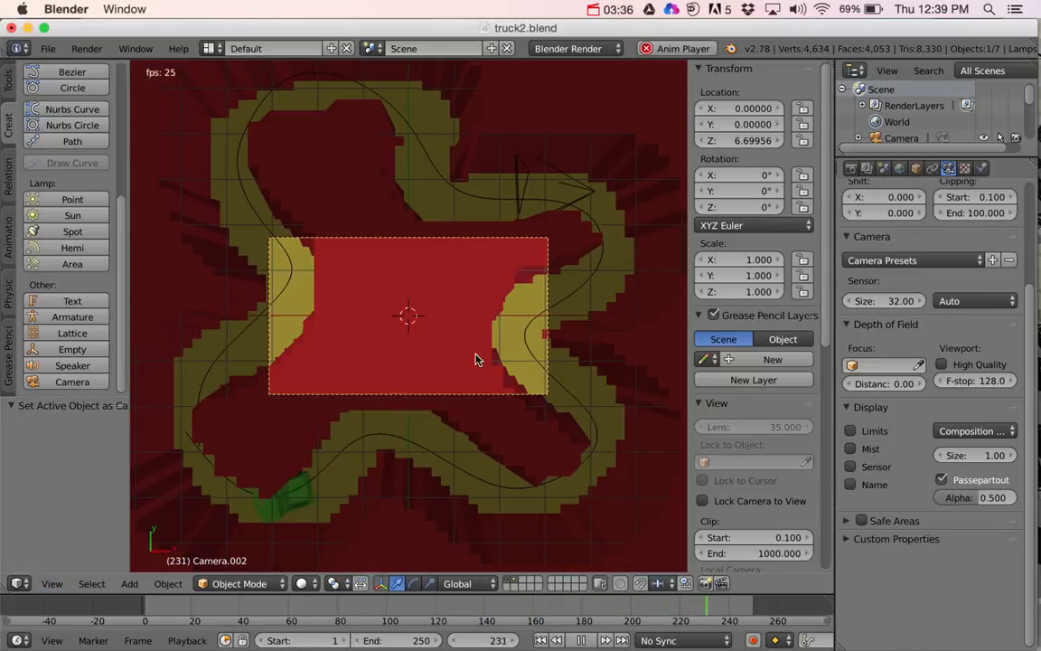
# Enable Lock Camera to View and pull the overhead camera back to about Z 17.06 to frame more of the track
pyautogui.click(728, 504)
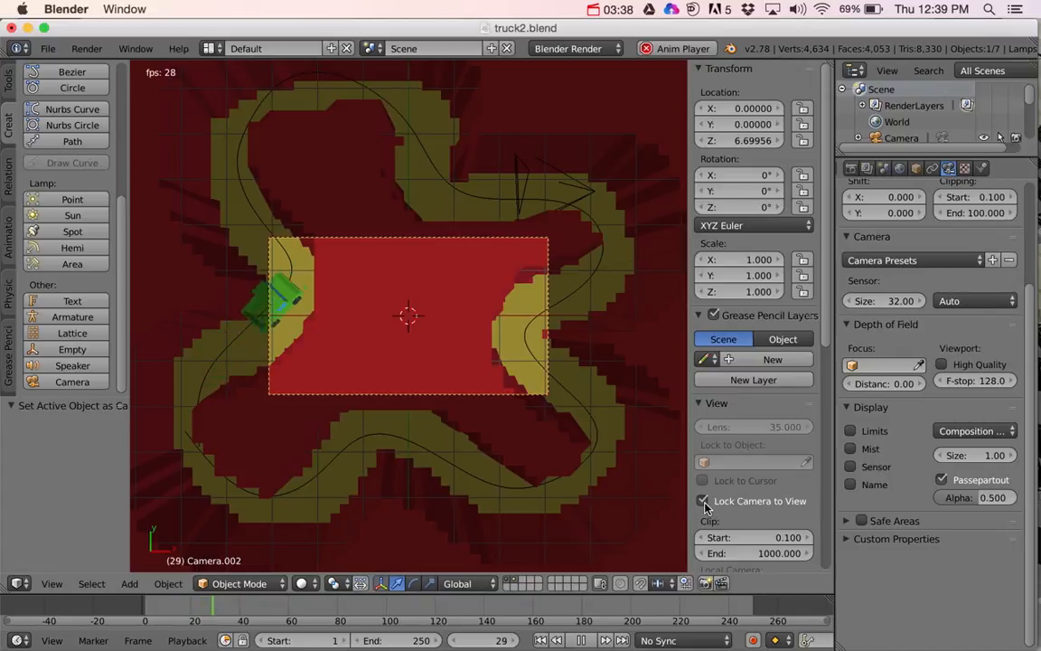
pyautogui.scroll(-6, 373, 373)
pyautogui.scroll(-2, 372, 373)
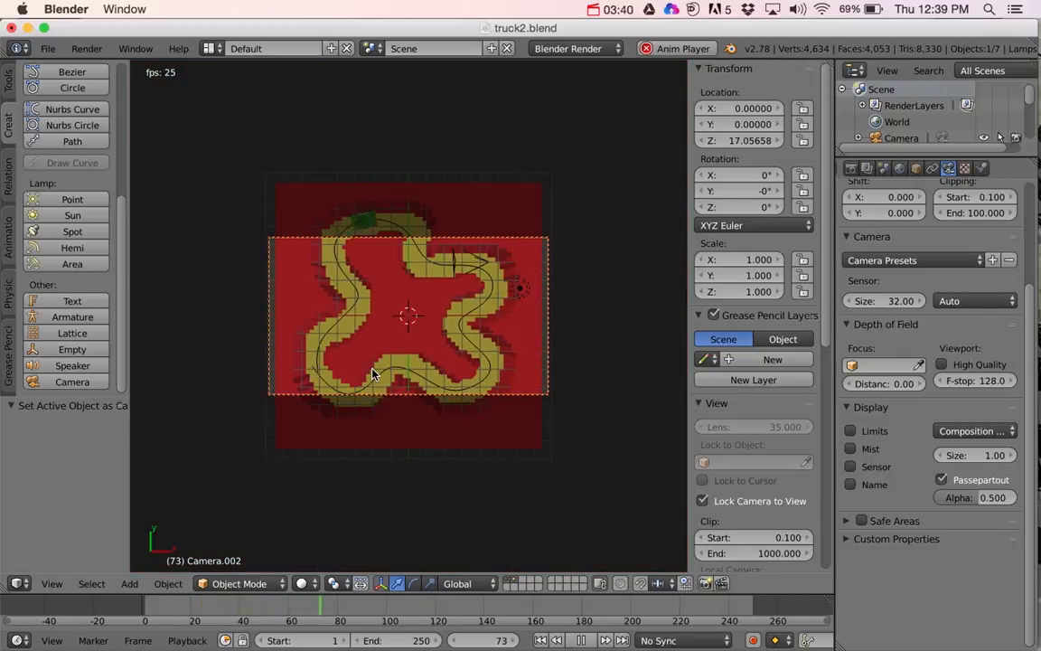